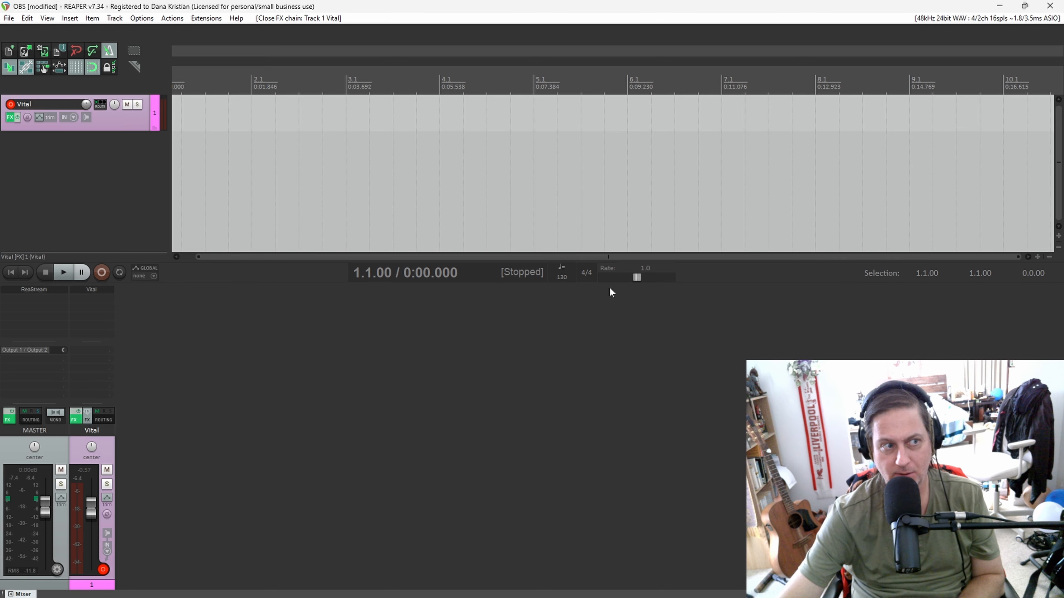
# Step: Transpose oscillator 1 of the Vital synth on track 1 to -12 and enable Filter 1
pyautogui.click(10, 117)
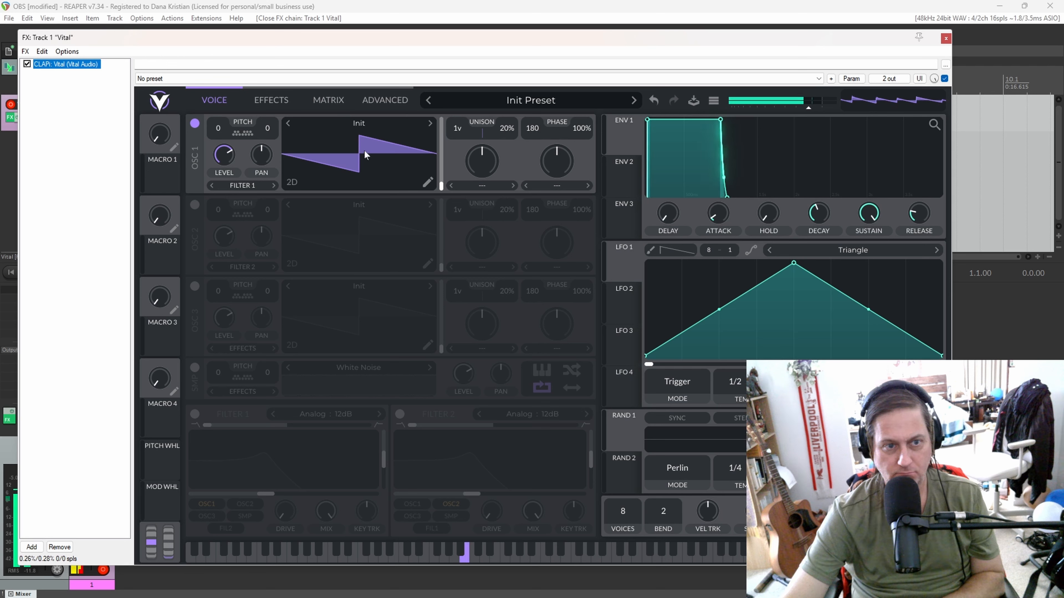
pyautogui.moveTo(223, 125); pyautogui.dragTo(228, 175)
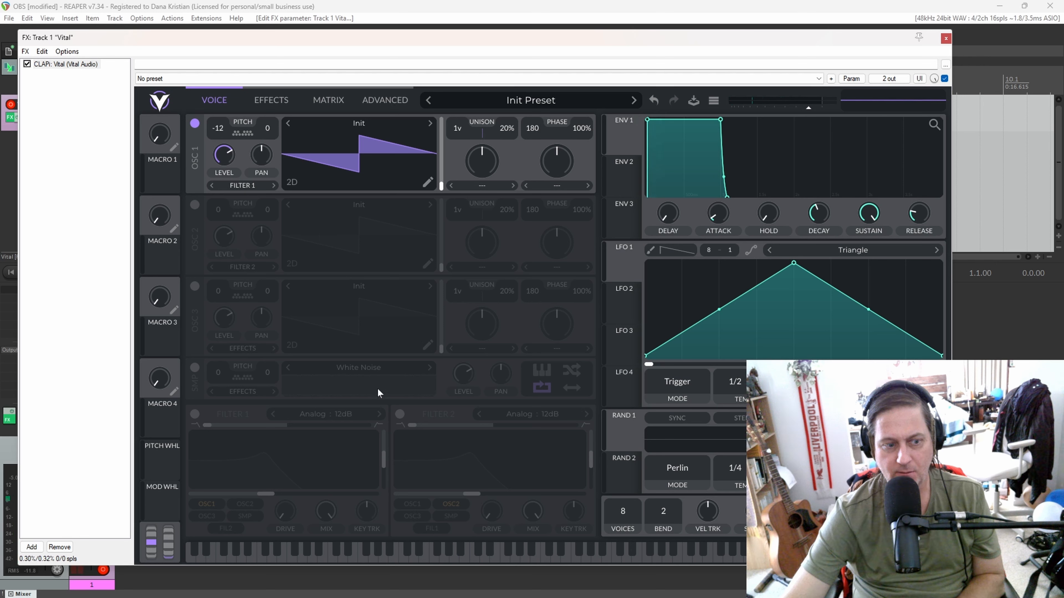
pyautogui.click(195, 415)
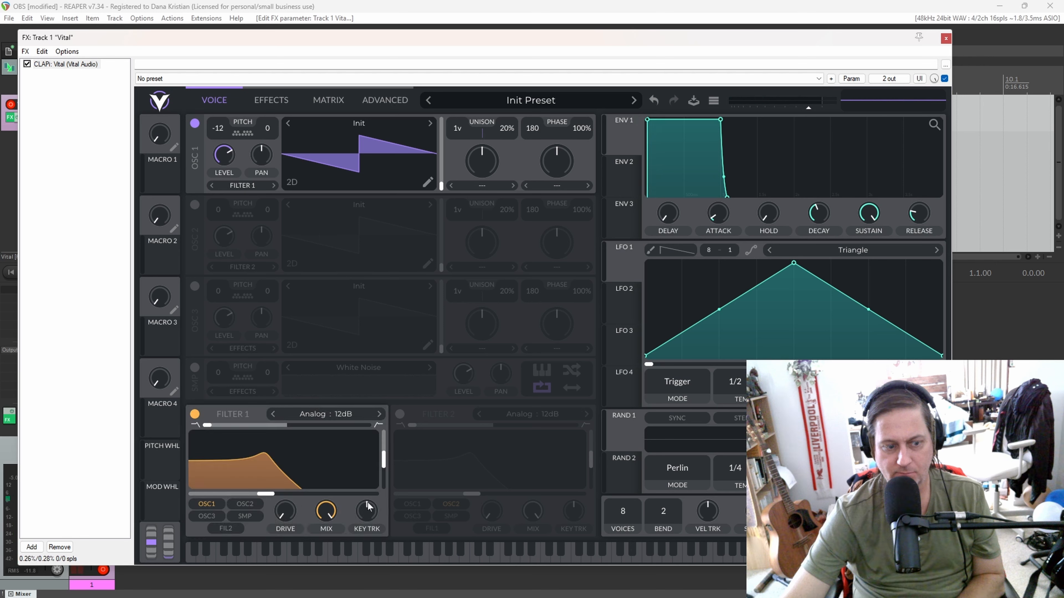
# Step: Load the PeaksandTroughs shape into LFO 1, set its tempo to 1/1, and modulate the Filter 1 cutoff with it
pyautogui.click(845, 249)
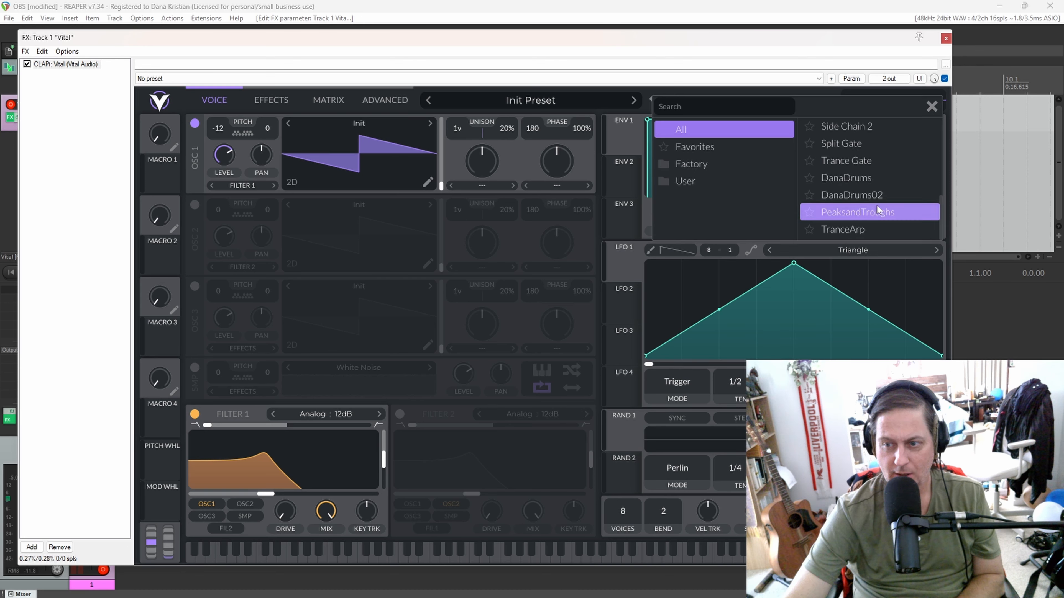
pyautogui.click(857, 212)
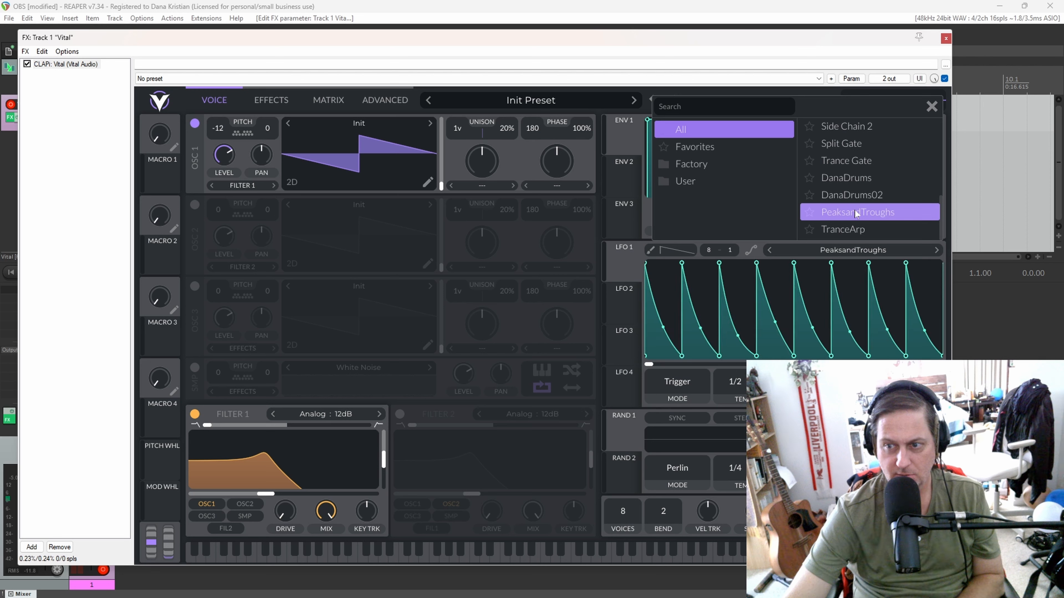
pyautogui.moveTo(624, 268); pyautogui.dragTo(257, 472)
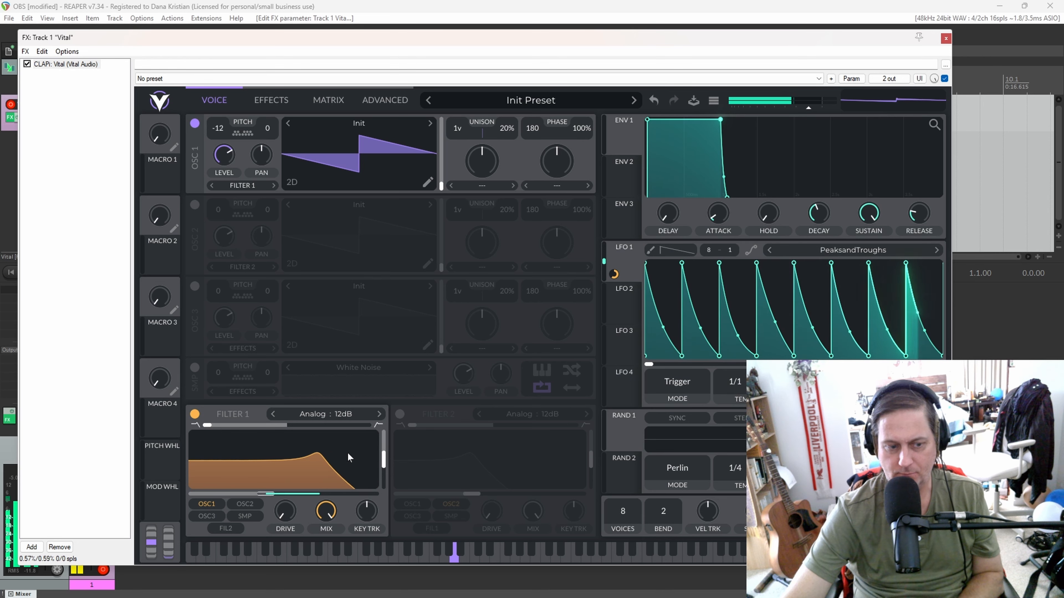
pyautogui.moveTo(268, 495)
pyautogui.mouseDown()
pyautogui.moveTo(246, 495)
pyautogui.moveTo(285, 498)
pyautogui.mouseUp()
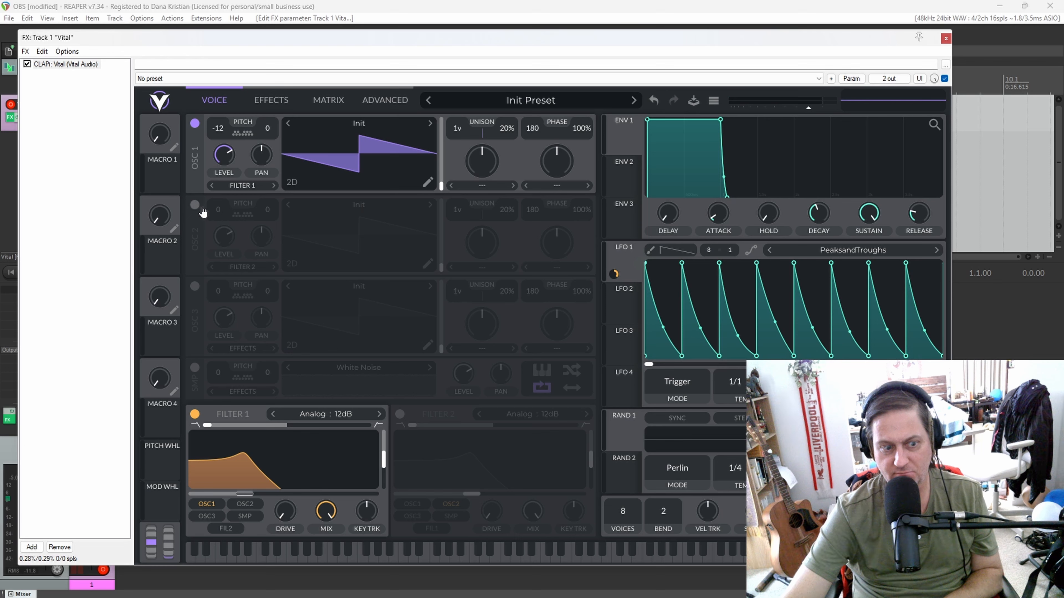
# Step: Enable oscillator 2, feed it into Filter 1, and transpose it to -24
pyautogui.click(245, 504)
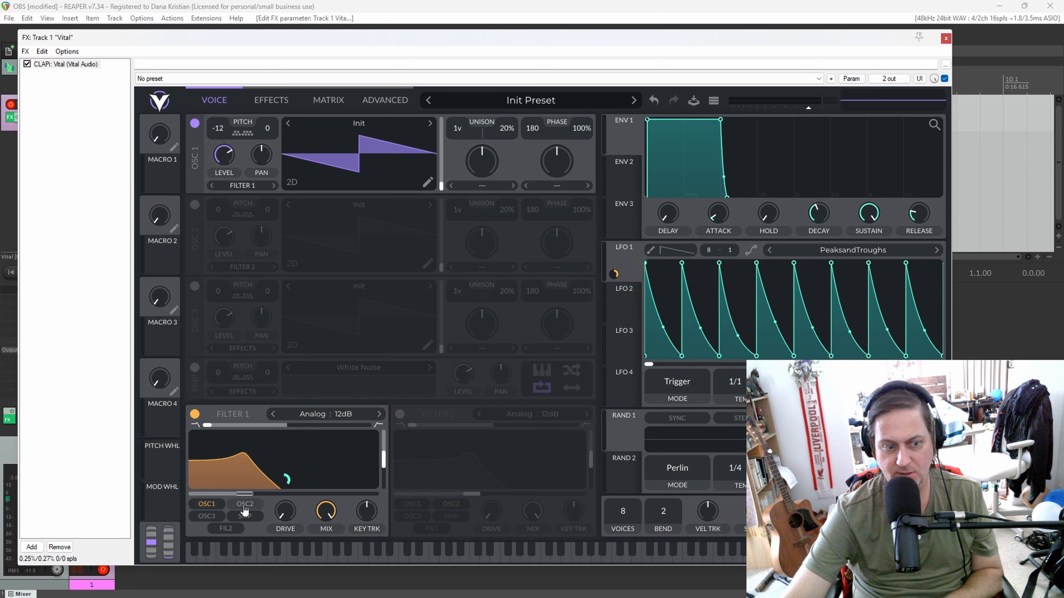
pyautogui.click(195, 205)
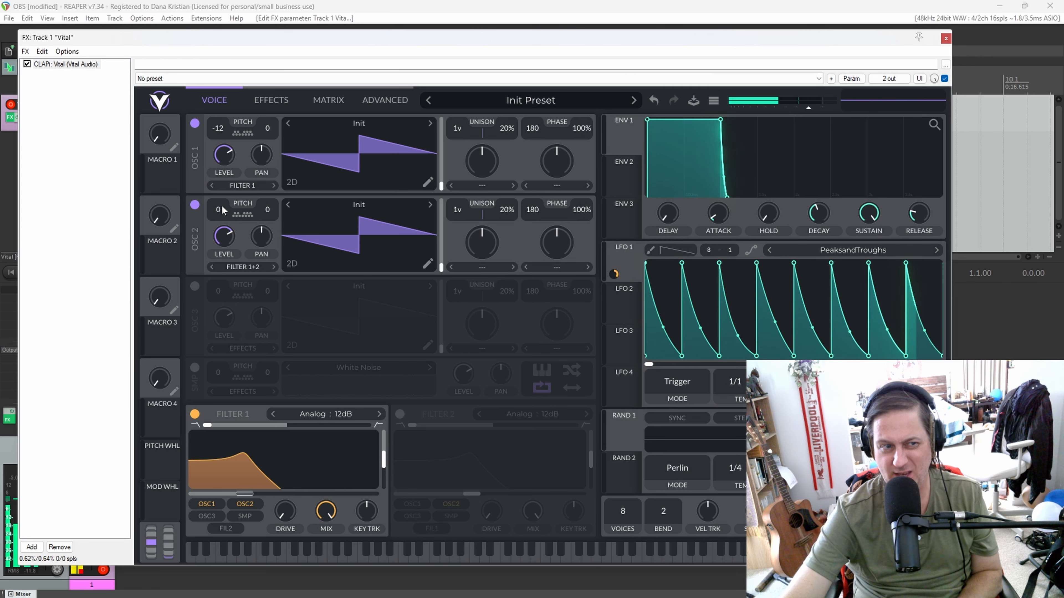
pyautogui.moveTo(219, 213); pyautogui.dragTo(222, 305)
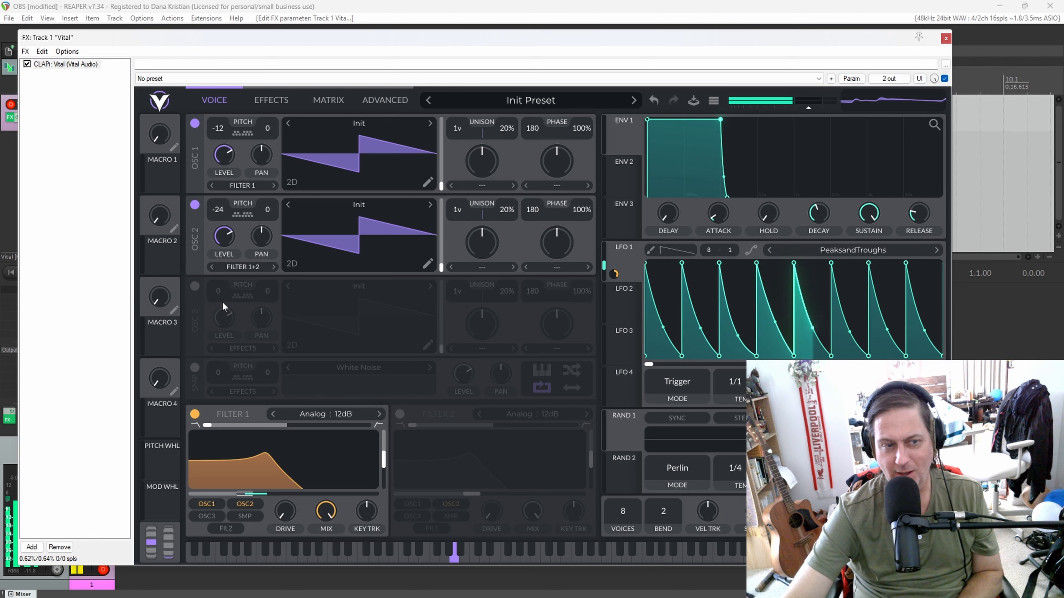
# Step: Enable the Distortion effect, leave the Compressor off, and raise the distortion drive to about 3.4 dB
pyautogui.click(271, 99)
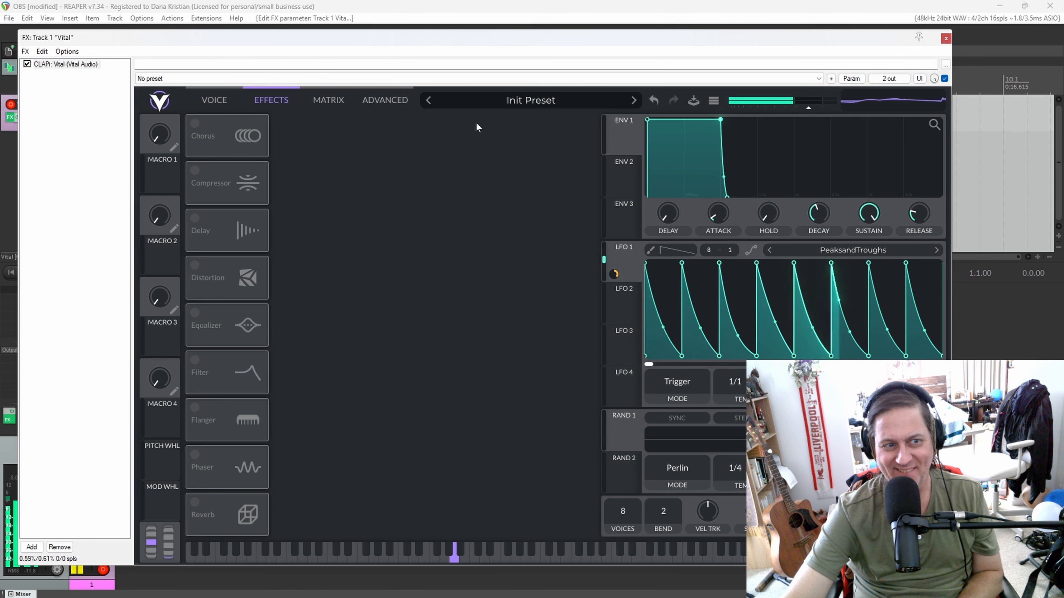
pyautogui.click(195, 170)
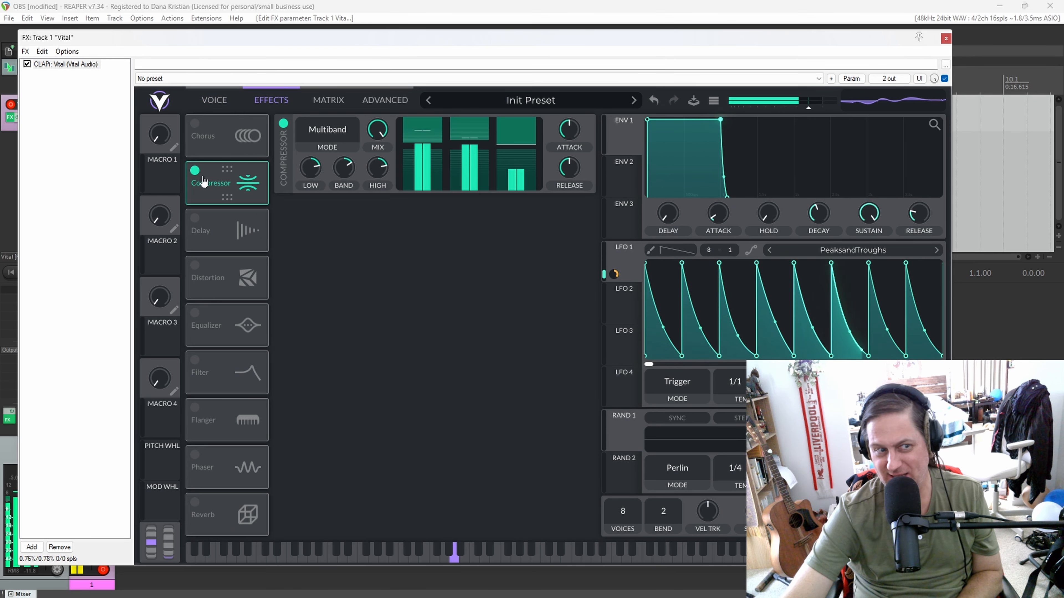
pyautogui.click(195, 170)
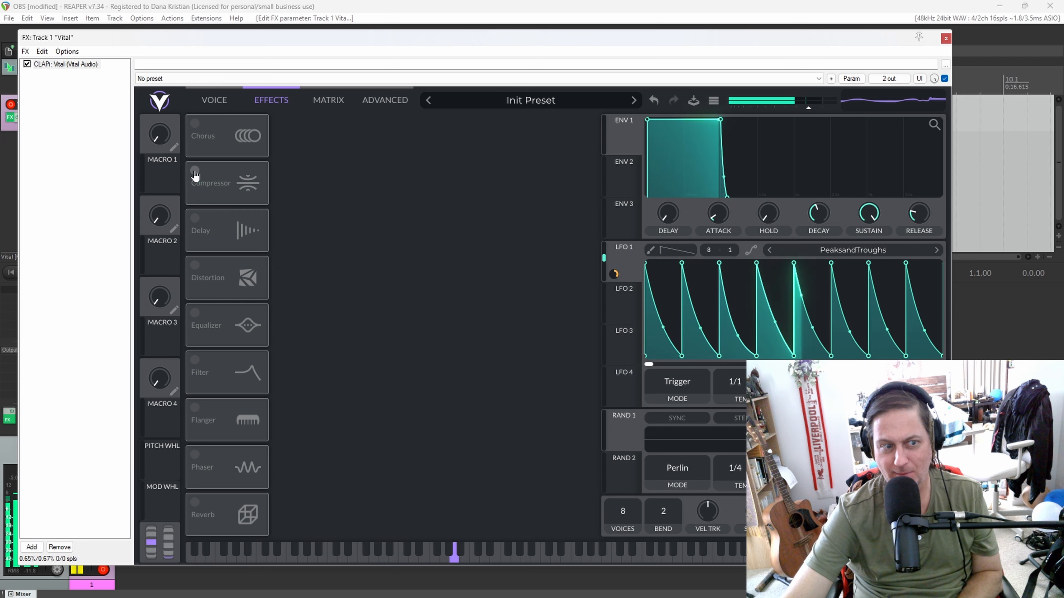
pyautogui.click(195, 265)
pyautogui.moveTo(486, 127); pyautogui.dragTo(485, 121)
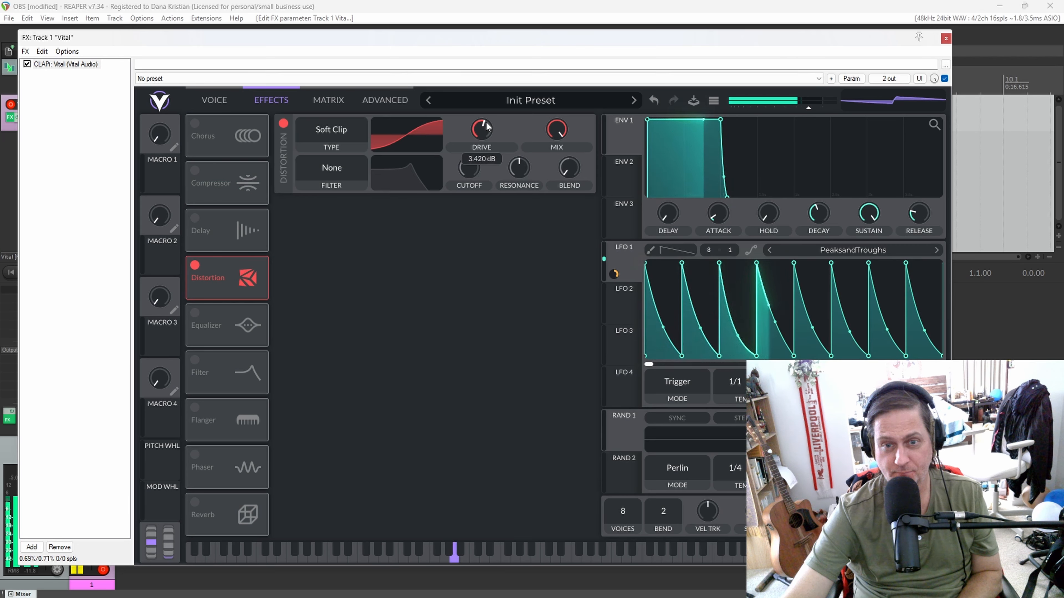
# Step: Modulate the distortion's drive and cutoff with LFO 1 and set its filter to Post
pyautogui.moveTo(630, 262); pyautogui.dragTo(469, 168)
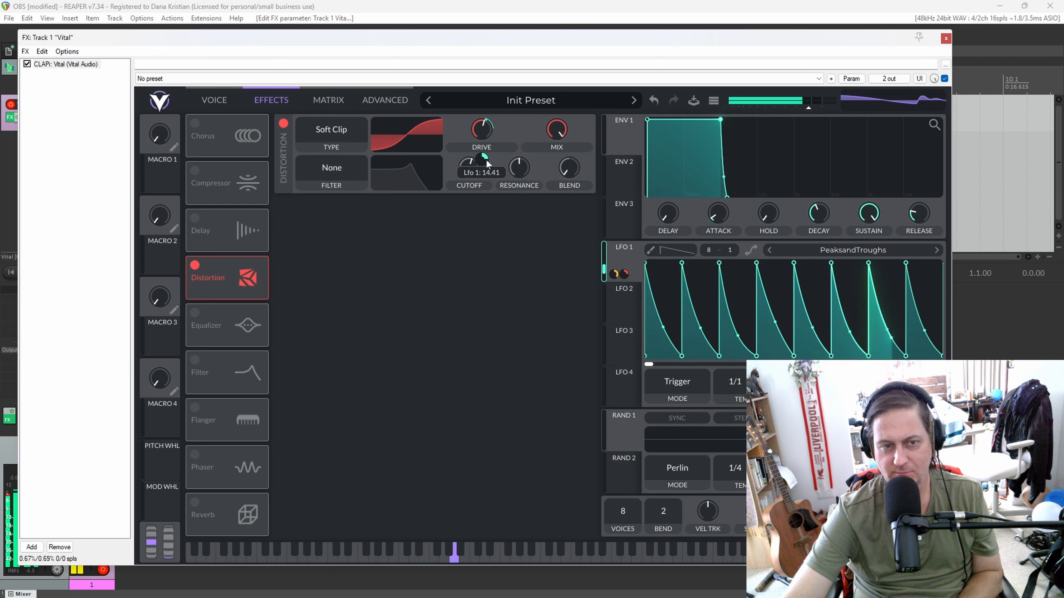
pyautogui.click(341, 176)
pyautogui.click(335, 215)
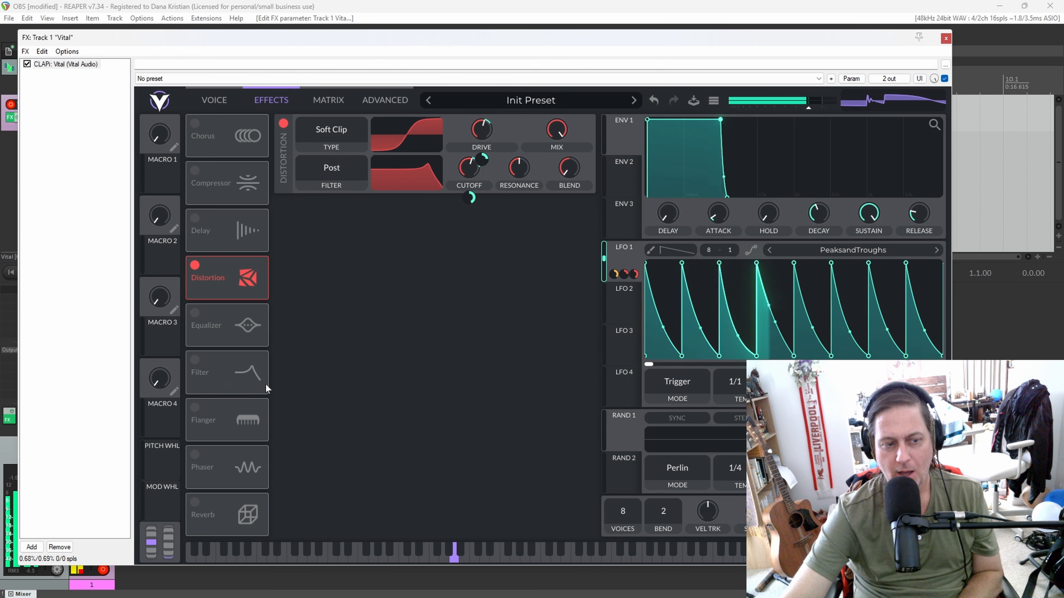
# Step: Enable the Phaser and Reverb effects without the Flanger, and adjust the reverb's mix
pyautogui.click(194, 412)
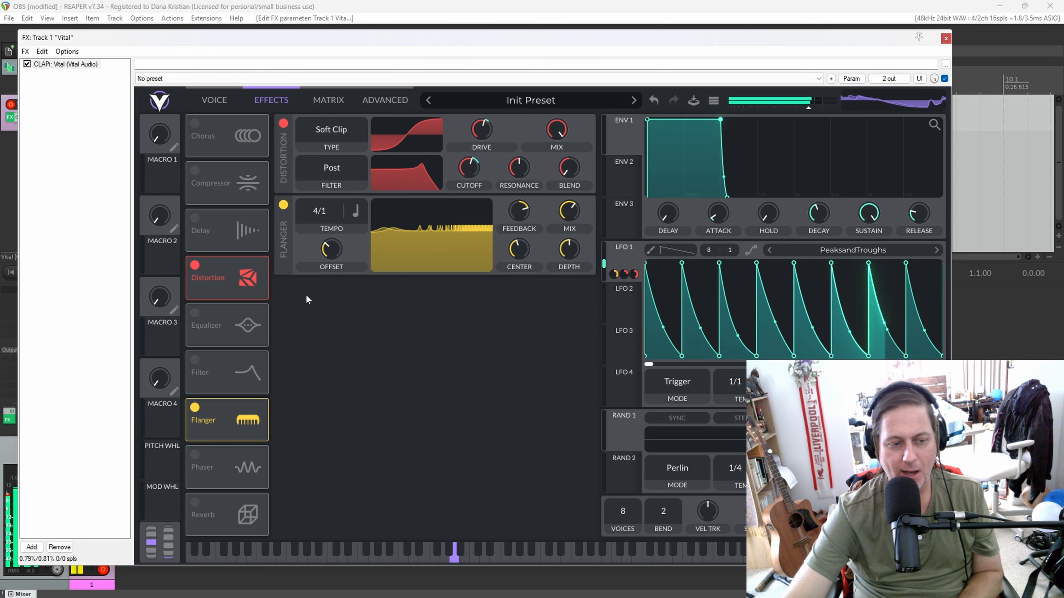
pyautogui.click(194, 408)
pyautogui.click(195, 454)
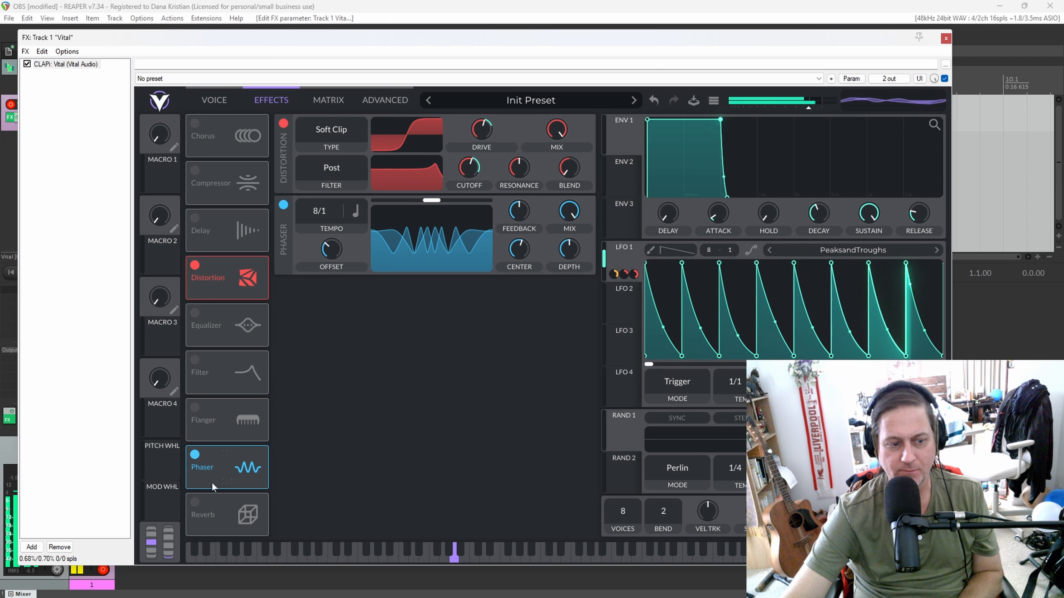
pyautogui.click(194, 502)
pyautogui.moveTo(571, 293); pyautogui.dragTo(528, 353)
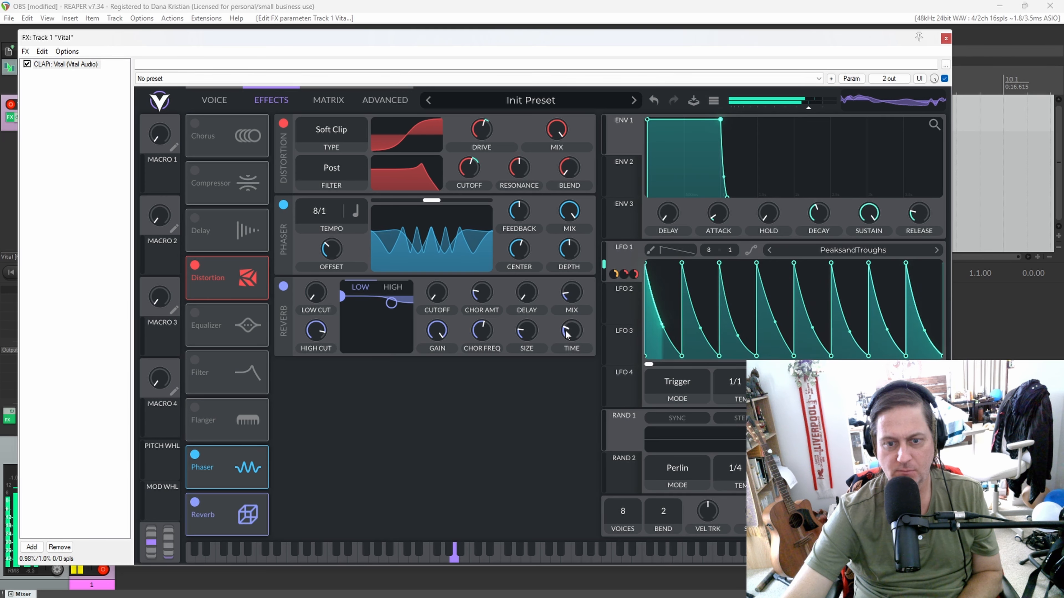
pyautogui.click(213, 101)
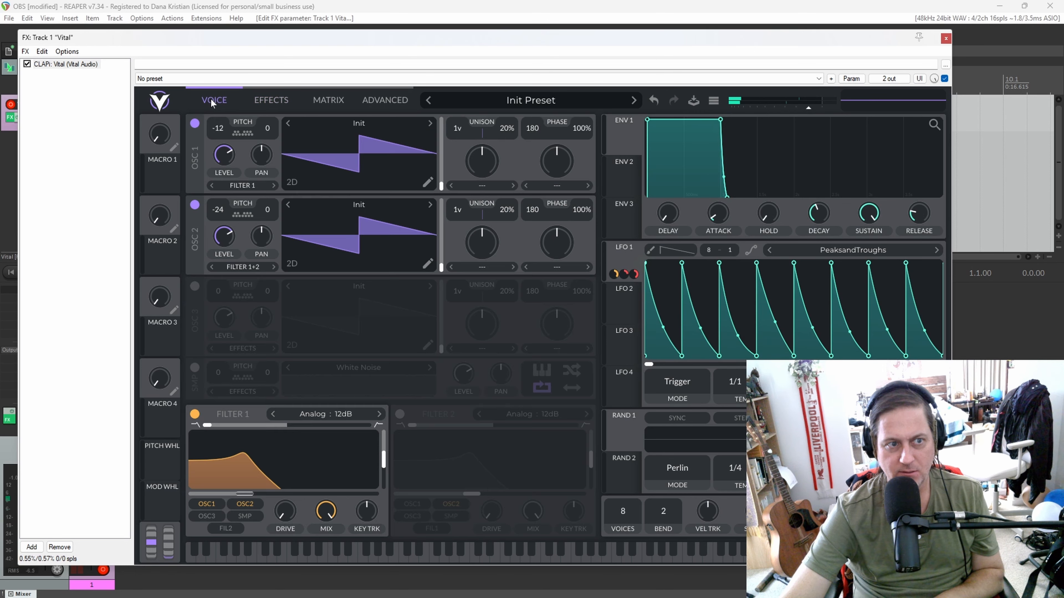
# Step: Turn off oscillator 2 and set the synth's number of voices to 1
pyautogui.click(195, 205)
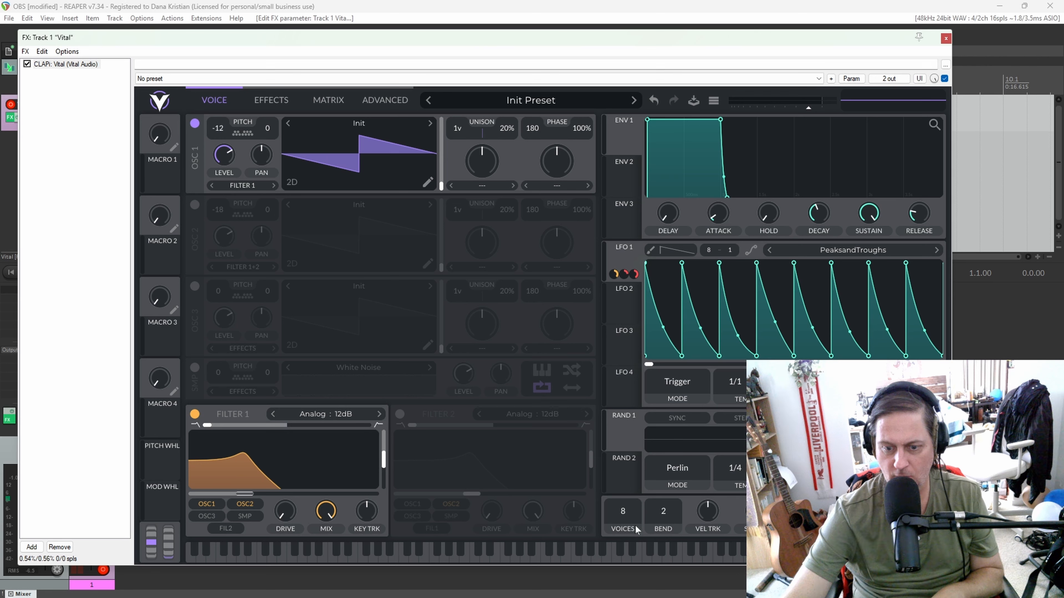
pyautogui.scroll(-3, 622, 512)
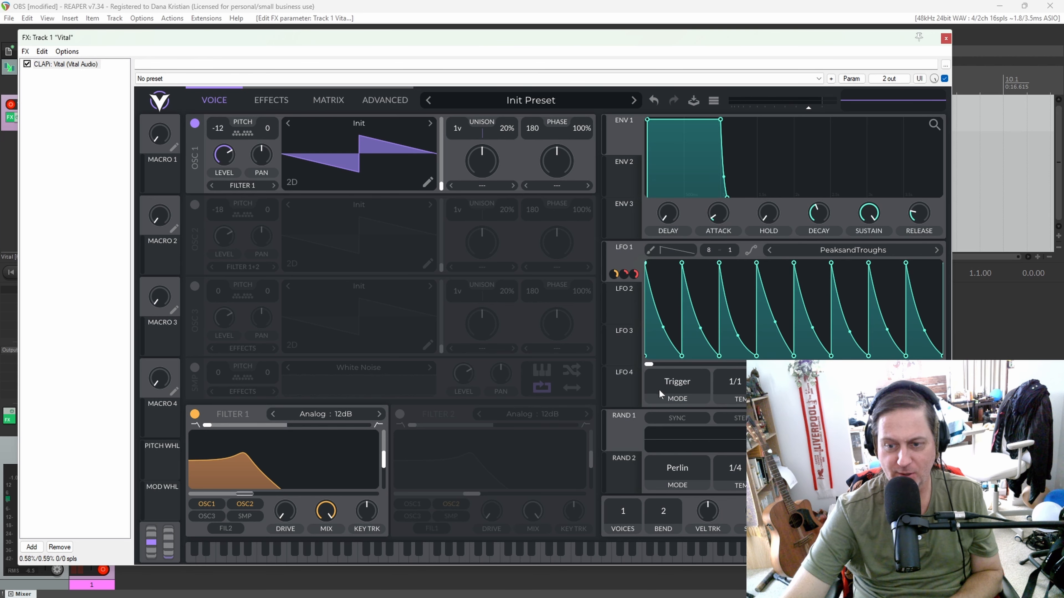
pyautogui.click(270, 99)
pyautogui.click(214, 101)
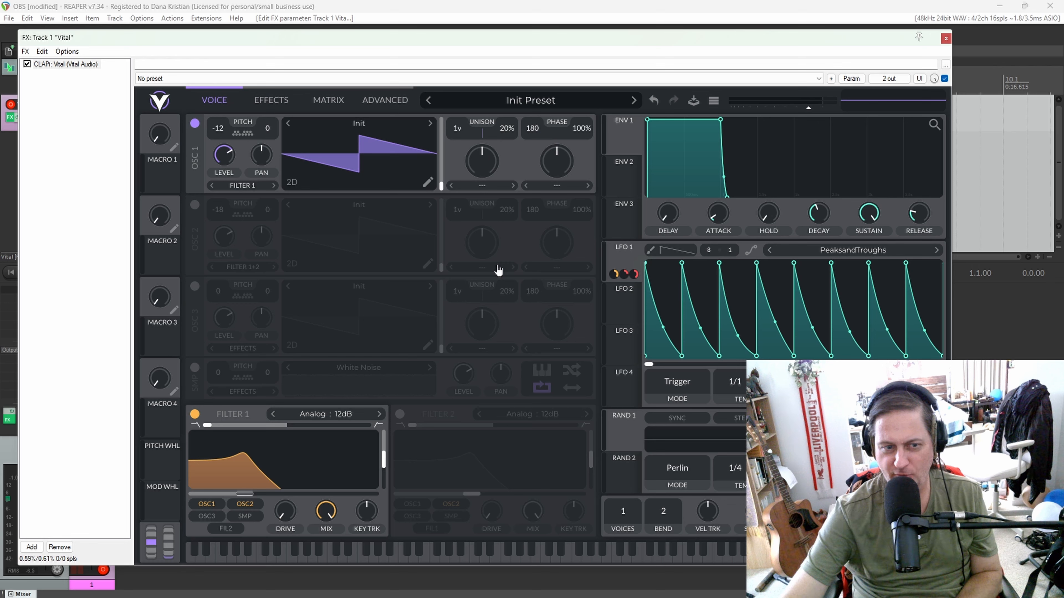
# Step: Enable oscillator 2 with the Post Modern Pulse wavetable and set its transpose to 0
pyautogui.click(194, 204)
pyautogui.click(348, 206)
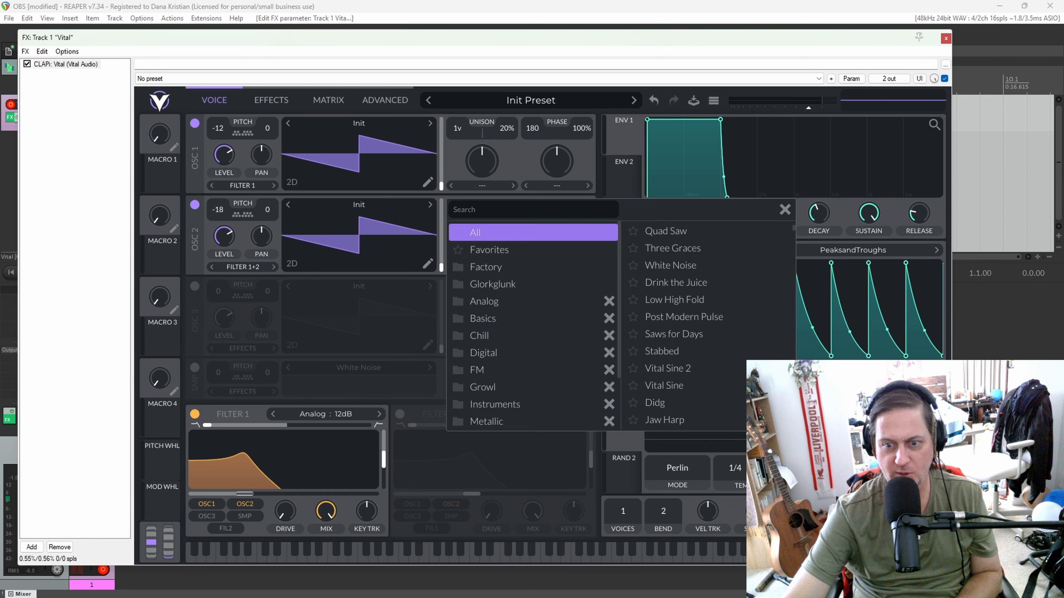
pyautogui.click(689, 316)
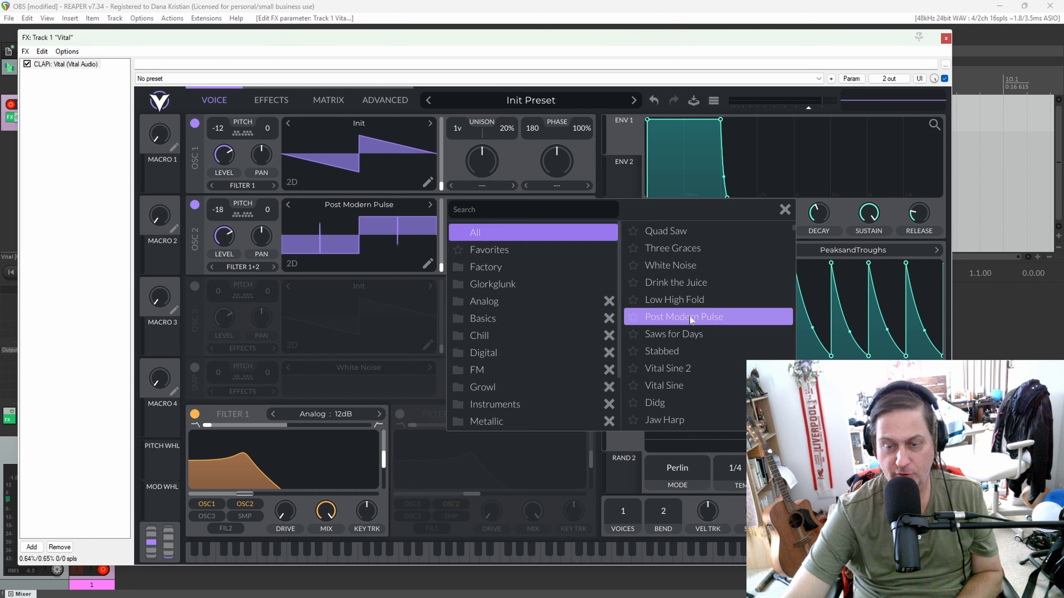
pyautogui.click(691, 310)
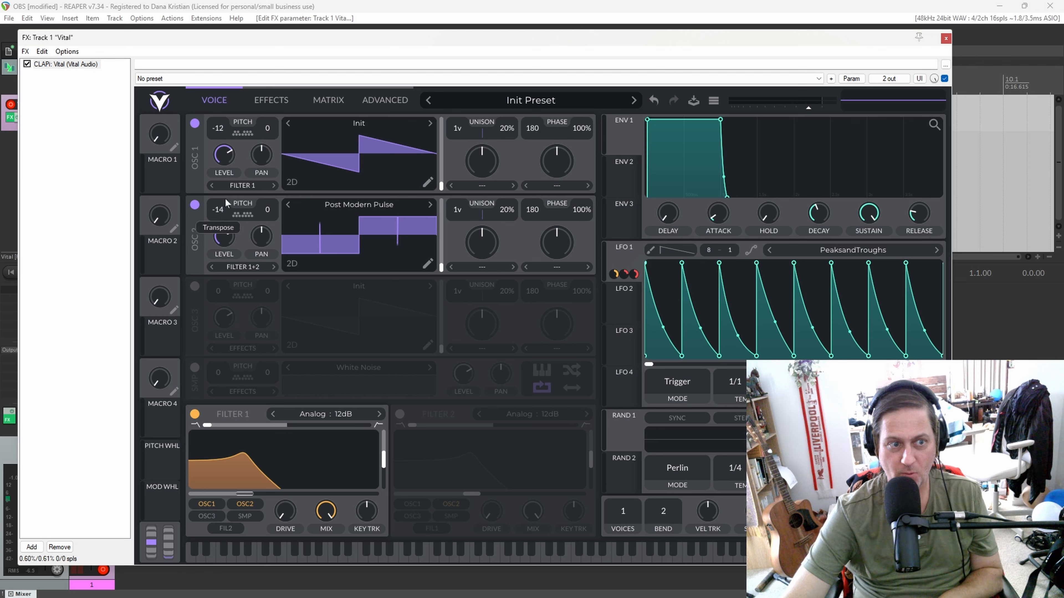
pyautogui.moveTo(219, 213); pyautogui.dragTo(224, 174)
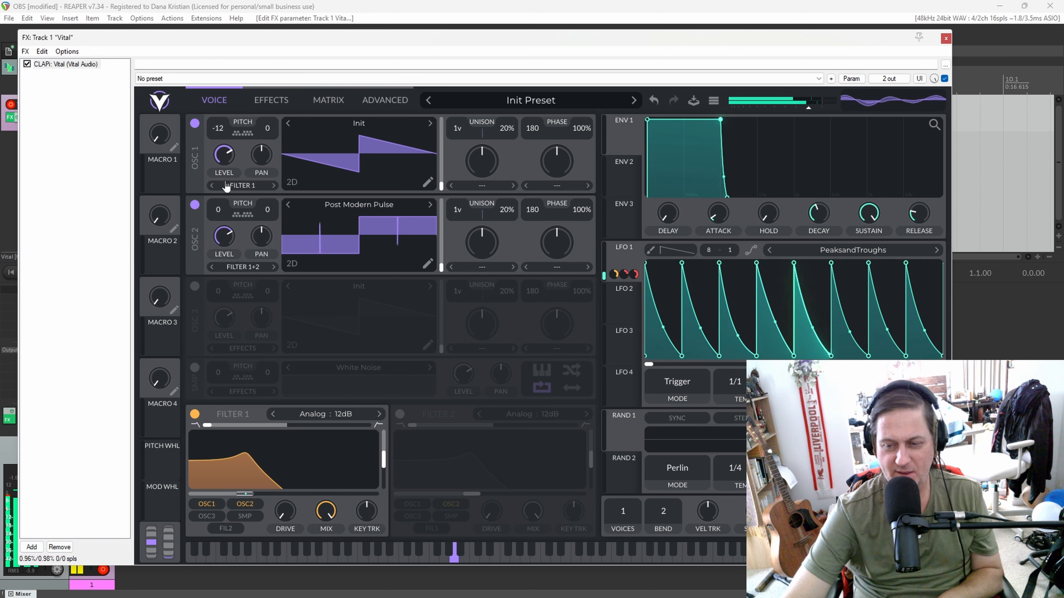
# Step: Bypass the Distortion, Phaser and Reverb effects
pyautogui.click(271, 100)
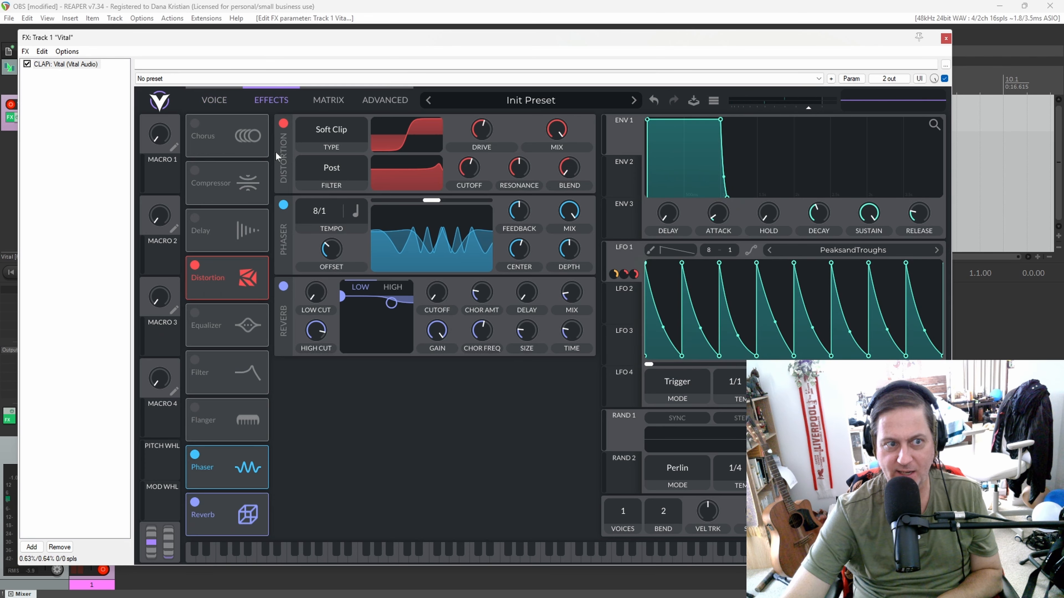
pyautogui.click(284, 124)
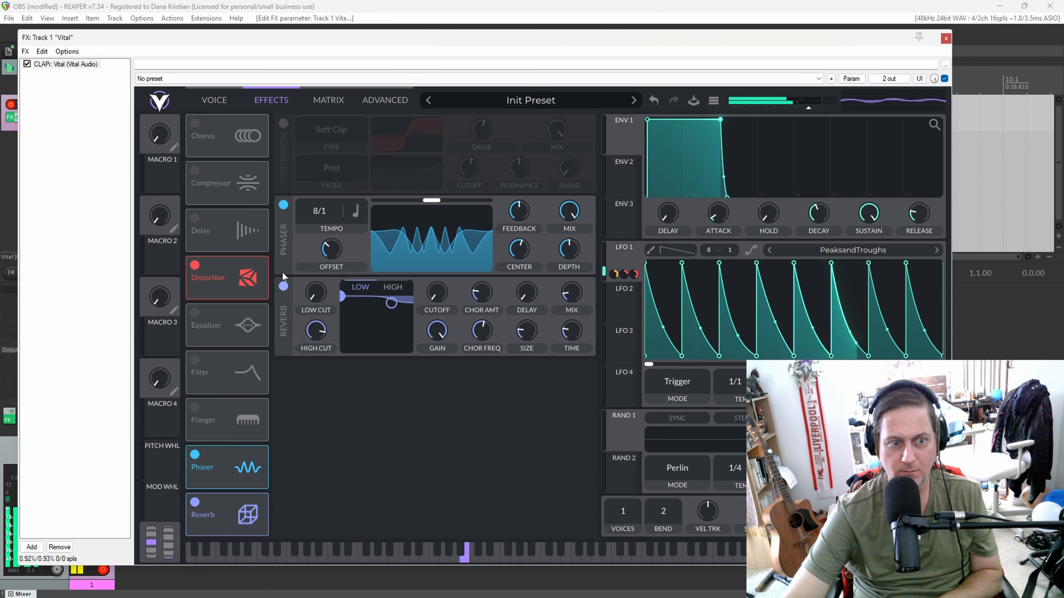
pyautogui.click(284, 205)
pyautogui.click(283, 286)
pyautogui.click(218, 101)
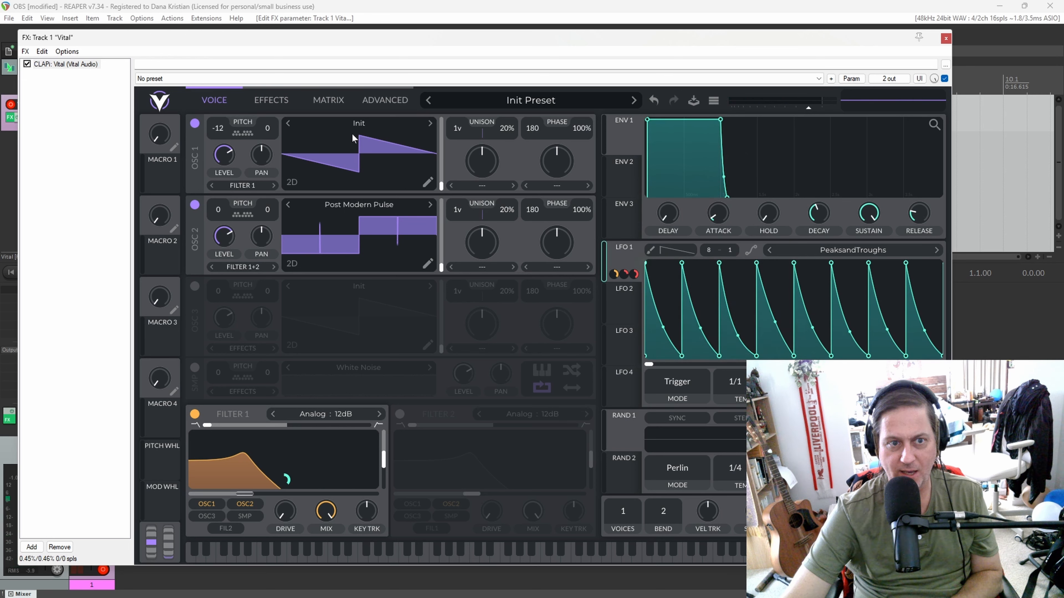
# Step: Load the Saws for Days wavetable into oscillator 1 and modulate its wavetable frame with LFO 1
pyautogui.click(357, 125)
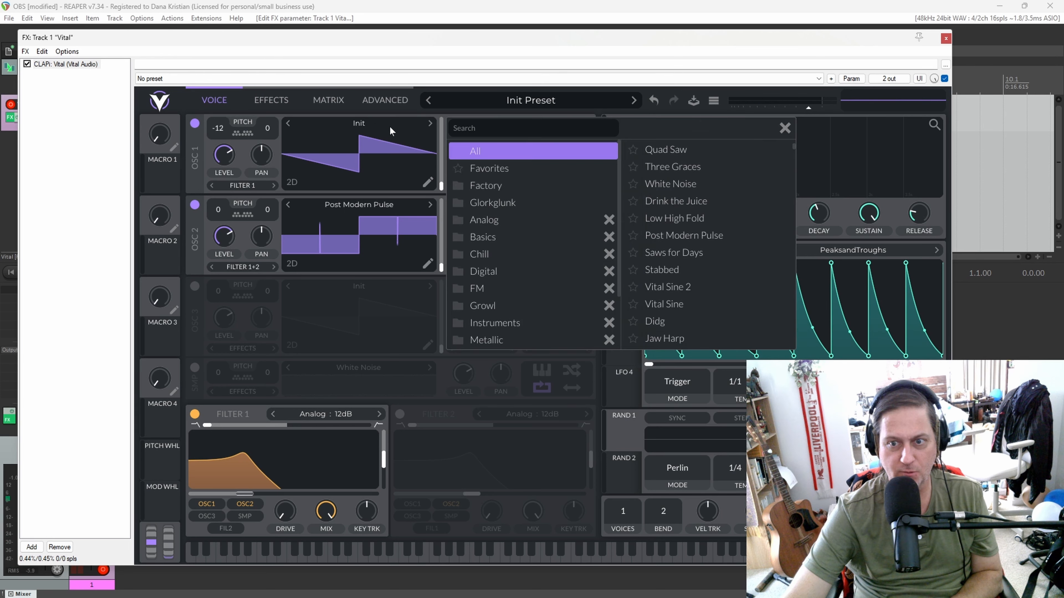
pyautogui.doubleClick(691, 252)
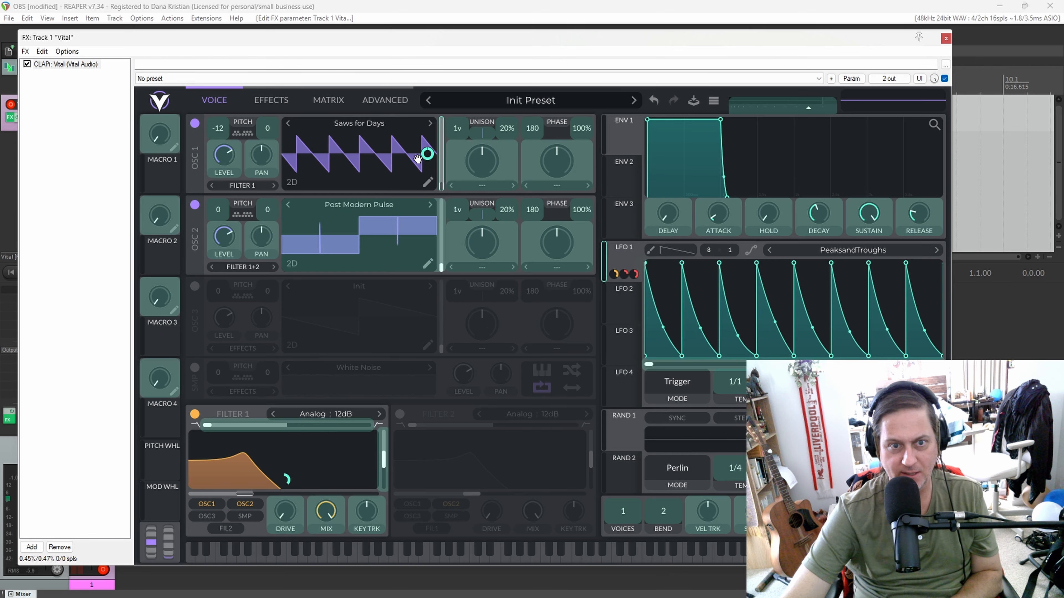
pyautogui.moveTo(417, 158); pyautogui.dragTo(427, 154)
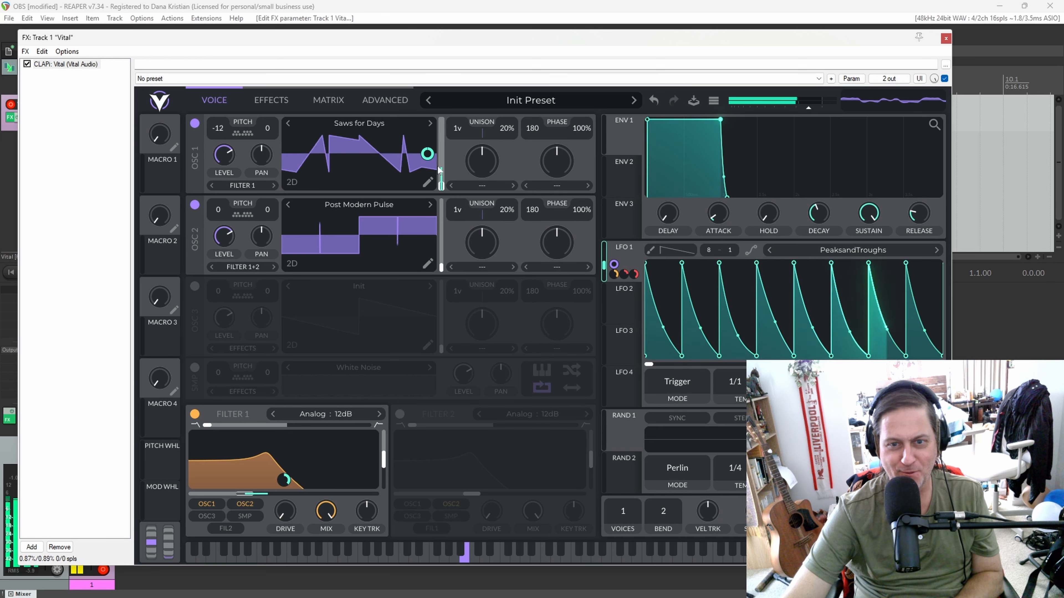
# Step: Reshape LFO 2 into a single rising ramp and remove the LFO 1 modulation from oscillator 1's wavetable frame
pyautogui.click(625, 309)
pyautogui.moveTo(795, 268); pyautogui.dragTo(1021, 236)
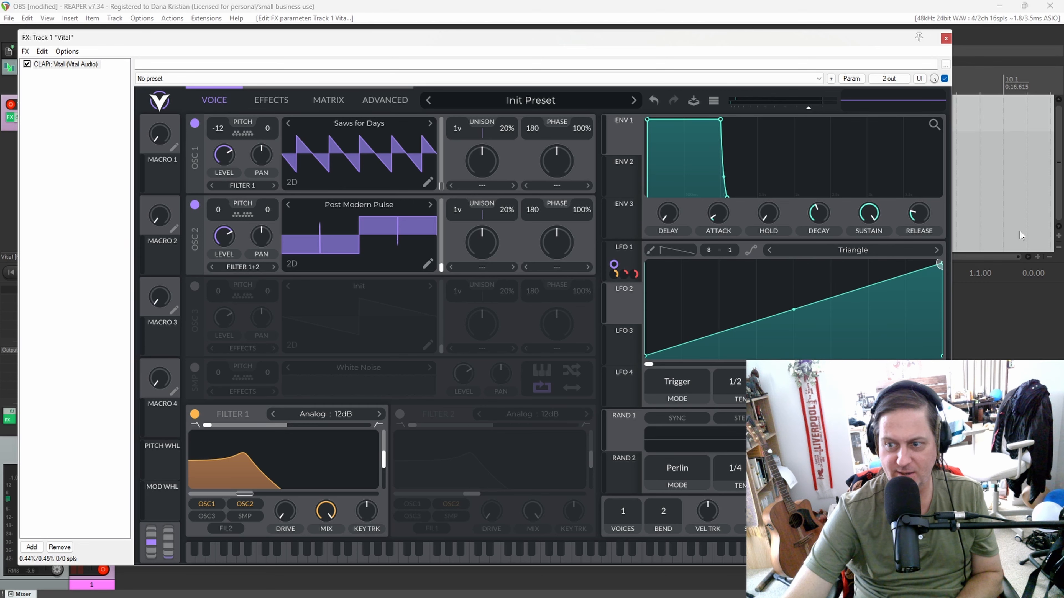
pyautogui.rightClick(430, 156)
pyautogui.click(445, 164)
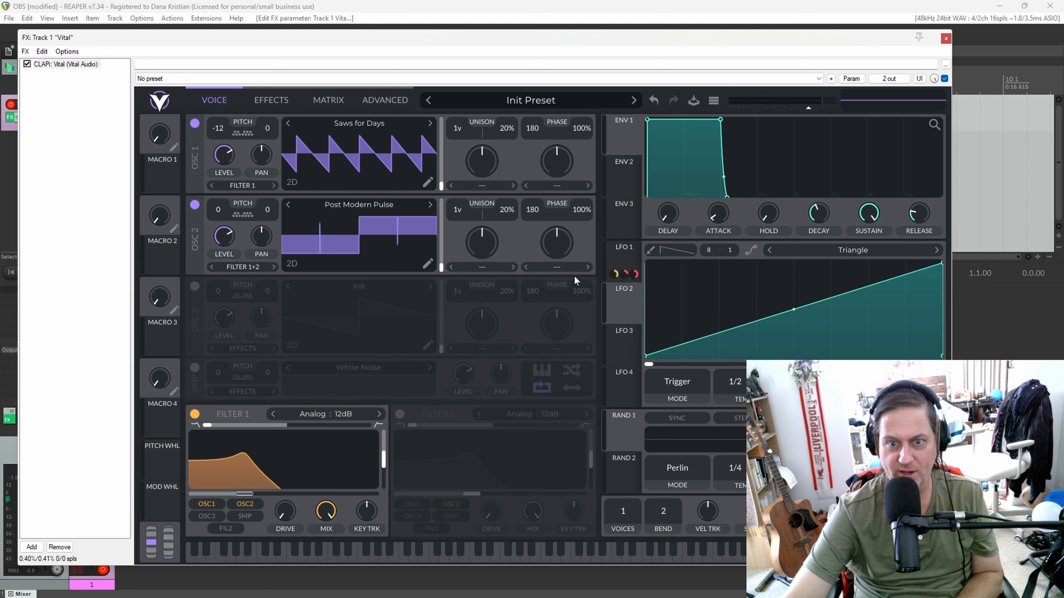
# Step: Modulate the wavetable frames of oscillators 1 and 2 with LFO 2 and set the LFO's tempo to 2/1
pyautogui.moveTo(630, 299); pyautogui.dragTo(434, 159)
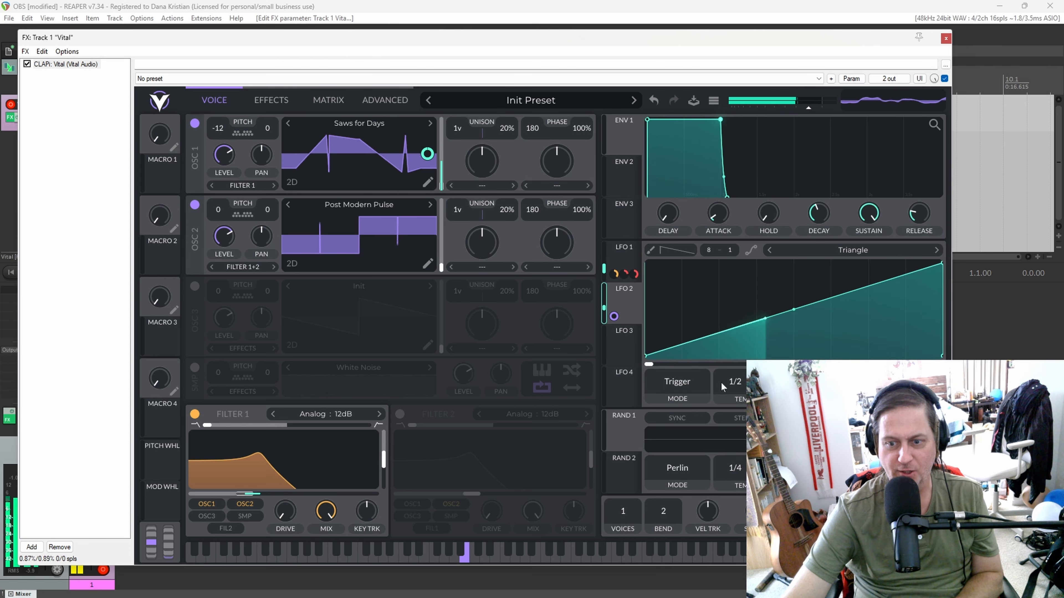
pyautogui.moveTo(720, 382); pyautogui.dragTo(732, 402)
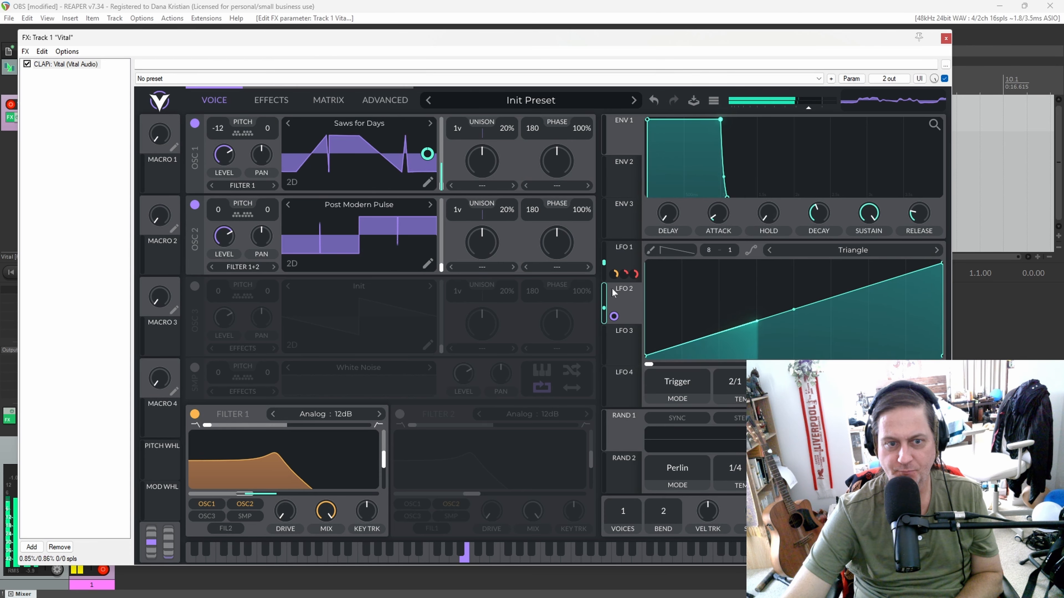
pyautogui.moveTo(614, 316); pyautogui.dragTo(425, 246)
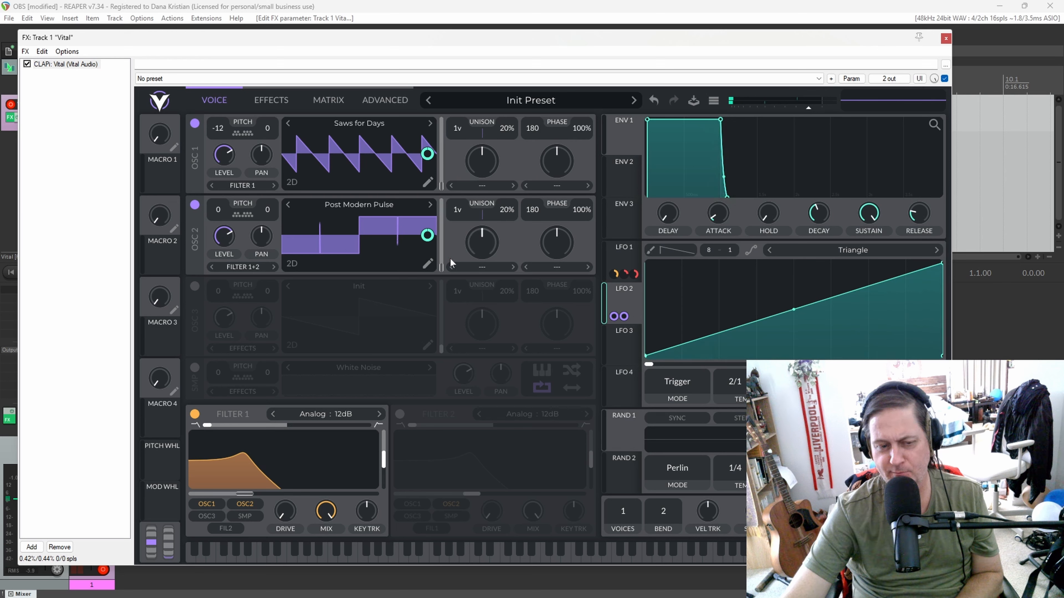
# Step: Enable the White Noise sample, route it to Filter 1 and raise its level
pyautogui.click(195, 369)
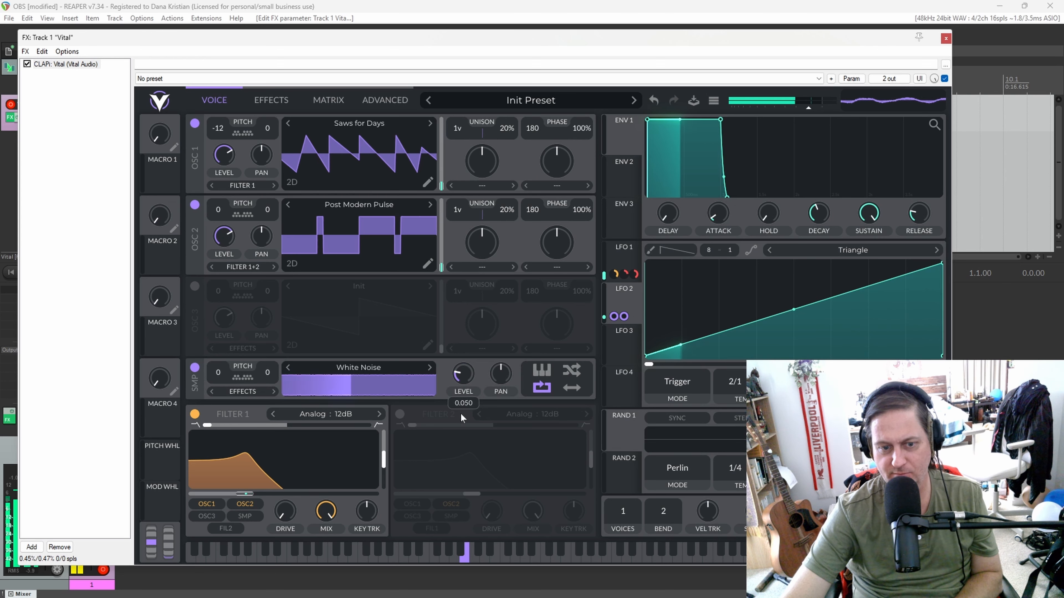
pyautogui.click(250, 521)
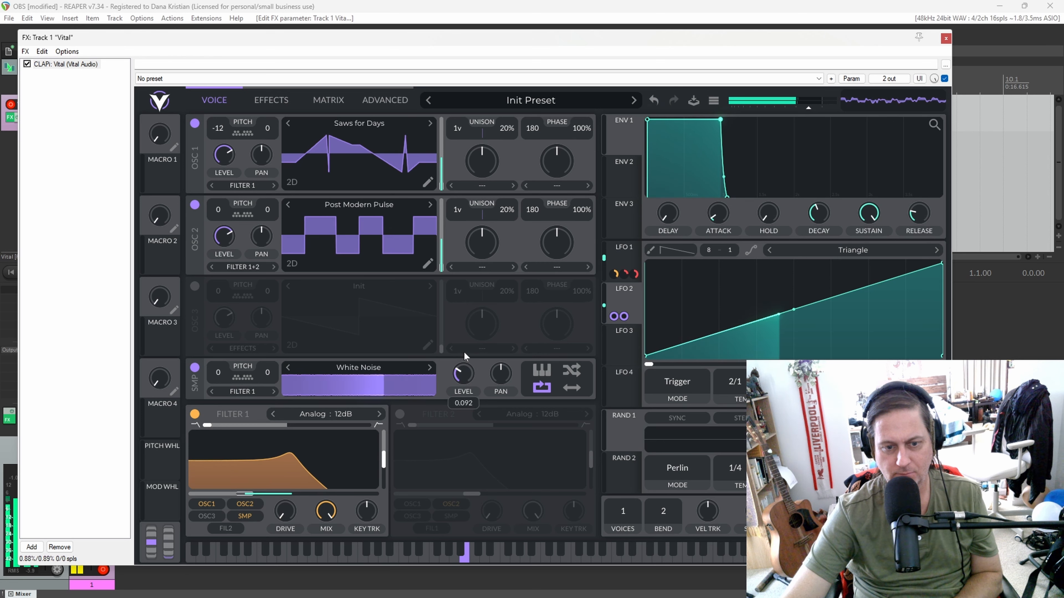
pyautogui.moveTo(465, 353); pyautogui.dragTo(475, 317)
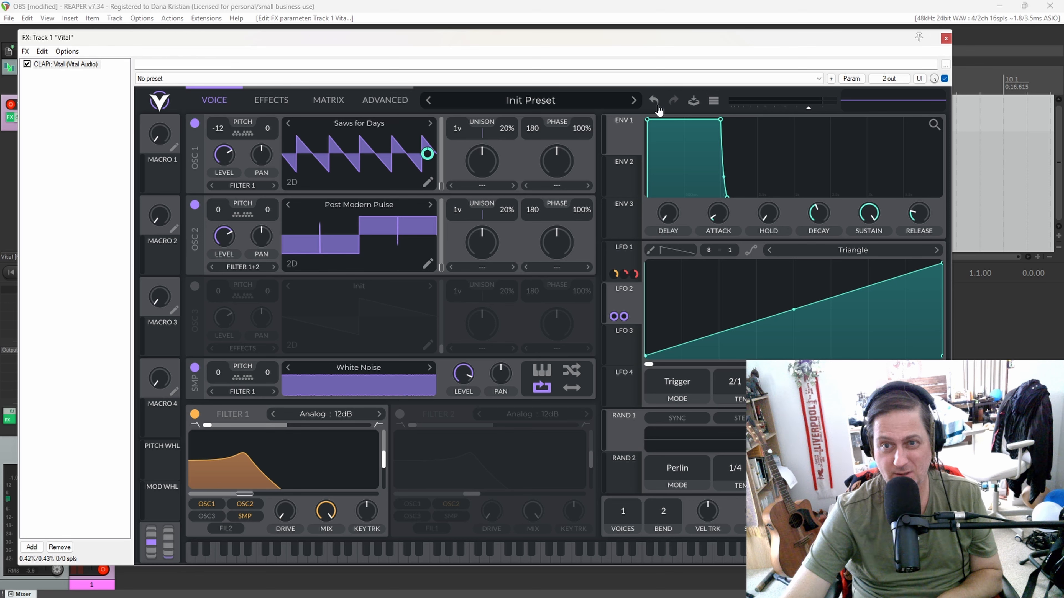
# Step: Initialize the preset and reshape LFO 1 into a single rising ramp
pyautogui.click(719, 102)
pyautogui.click(721, 210)
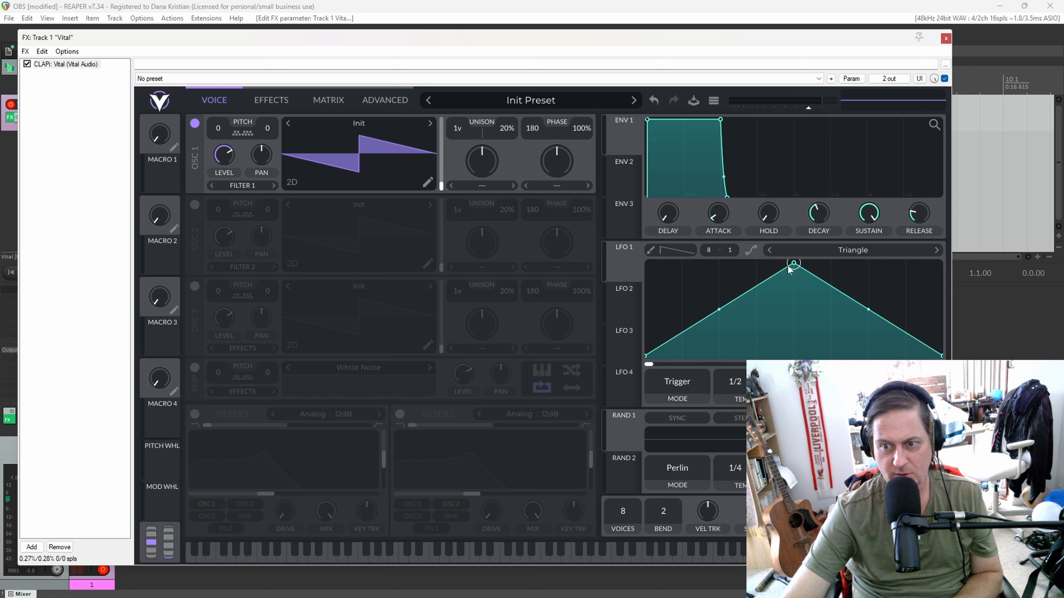
pyautogui.moveTo(797, 268); pyautogui.dragTo(942, 263)
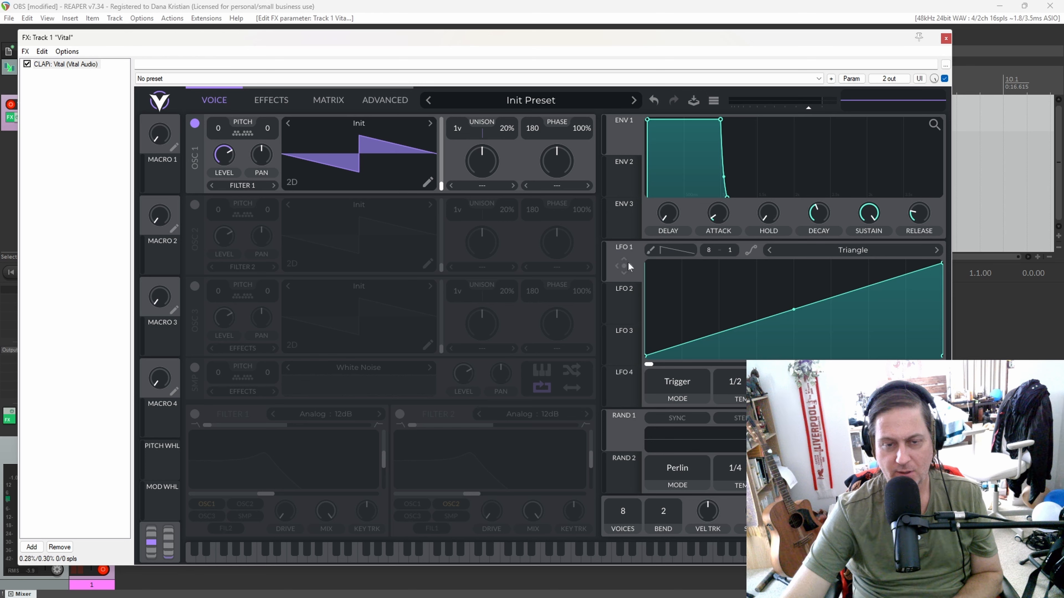
# Step: Load the Quad Saw wavetable into oscillator 1 and modulate its wavetable frame with LFO 1
pyautogui.click(366, 124)
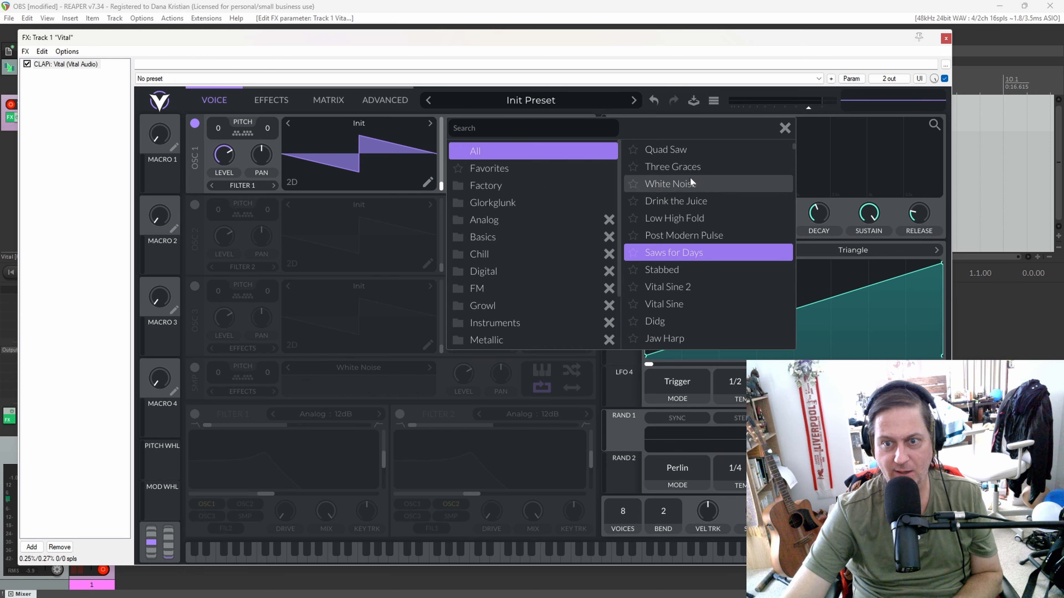
pyautogui.scroll(1, 675, 179)
pyautogui.scroll(1, 675, 185)
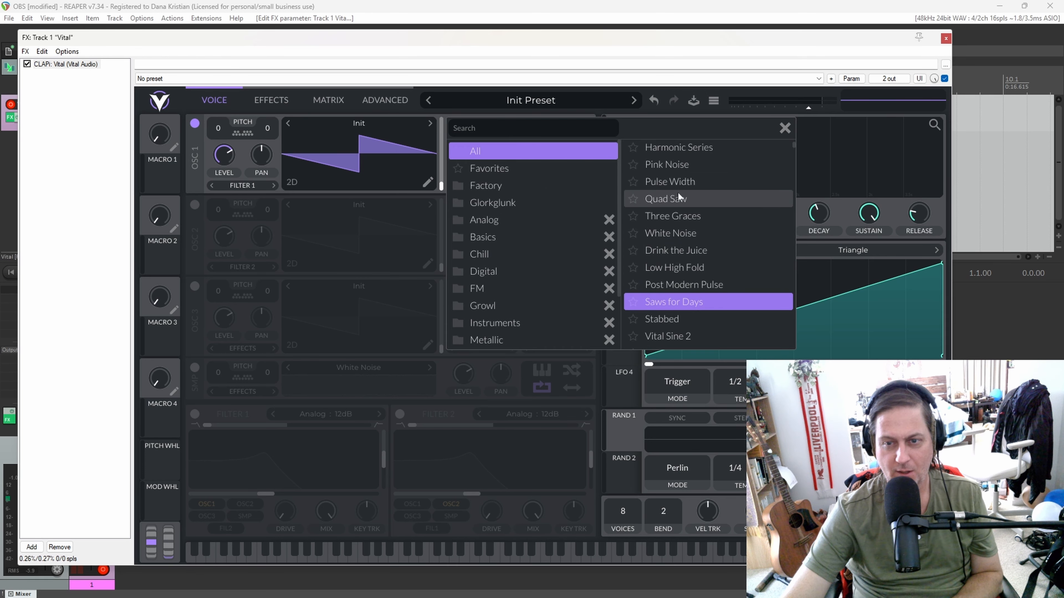
pyautogui.click(687, 200)
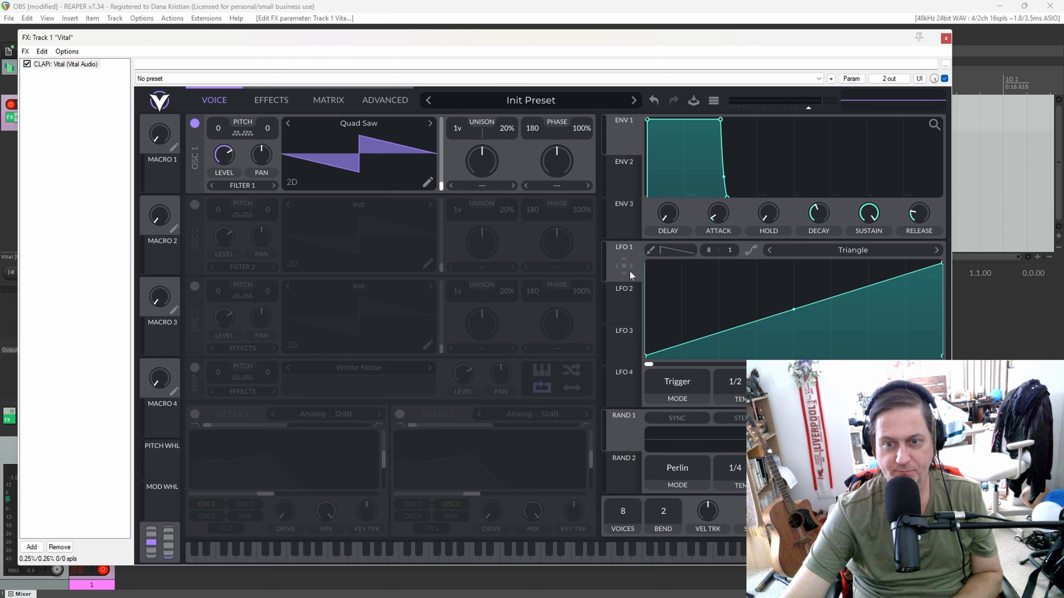
pyautogui.moveTo(624, 266); pyautogui.dragTo(427, 154)
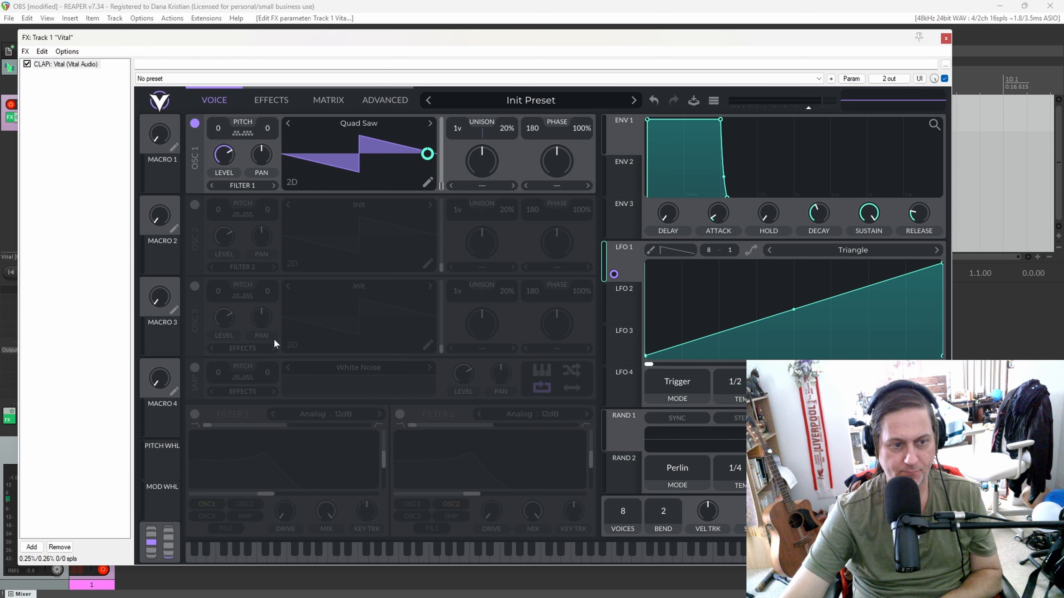
# Step: Enable Filter 1 with its cutoff modulated by LFO 1 and set the LFO's tempo to 2/1
pyautogui.click(194, 414)
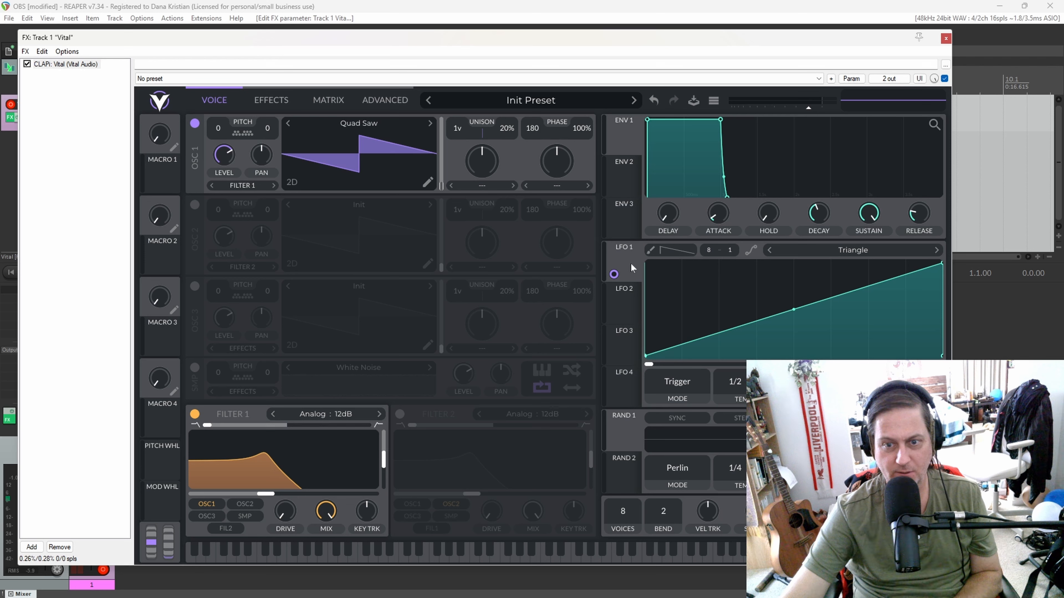
pyautogui.moveTo(626, 264); pyautogui.dragTo(272, 463)
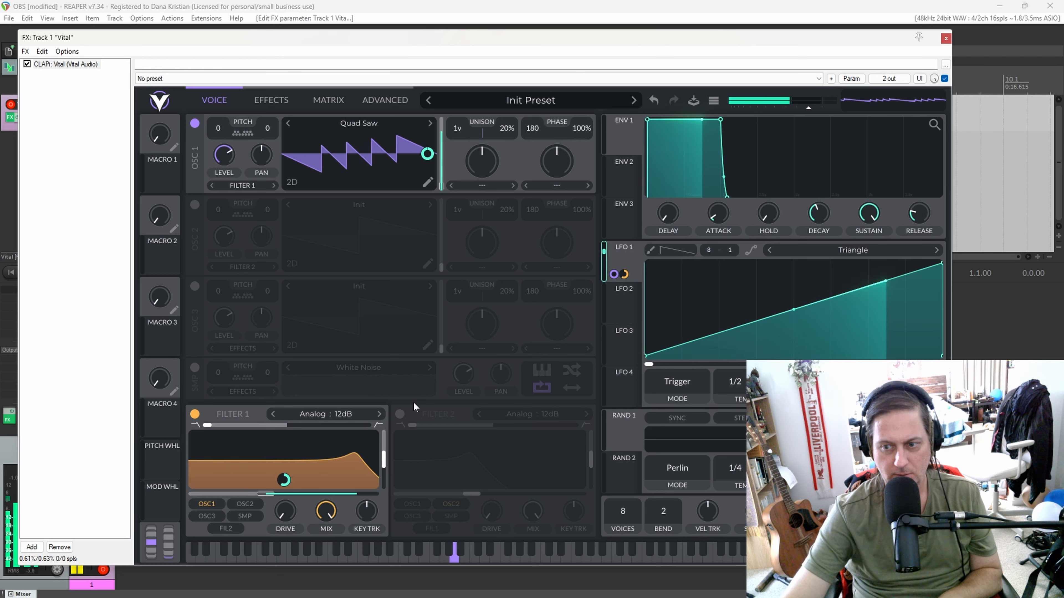
pyautogui.moveTo(732, 385); pyautogui.dragTo(732, 393)
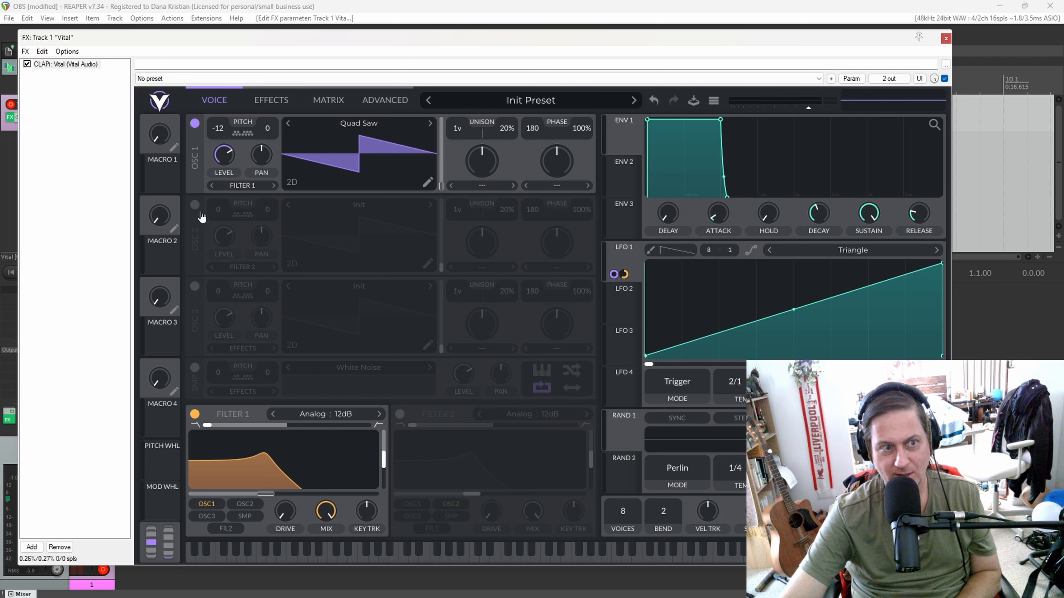
# Step: Enable oscillator 2 with the Quad Saw wavetable at transpose -24 and modulate its wavetable frame with LFO 1
pyautogui.click(195, 206)
pyautogui.moveTo(214, 210); pyautogui.dragTo(226, 301)
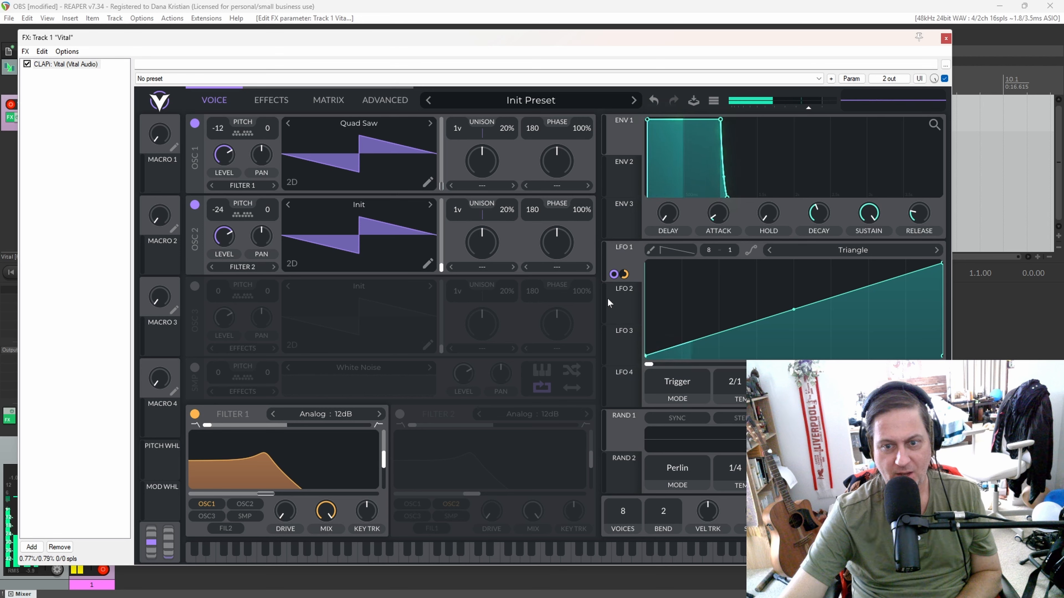
pyautogui.click(368, 204)
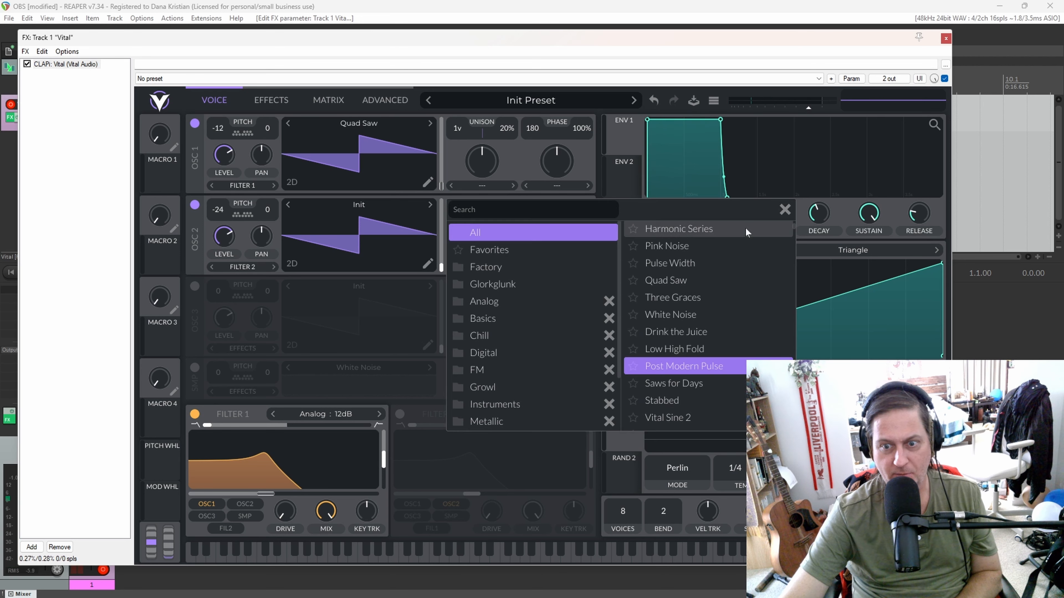
pyautogui.click(668, 281)
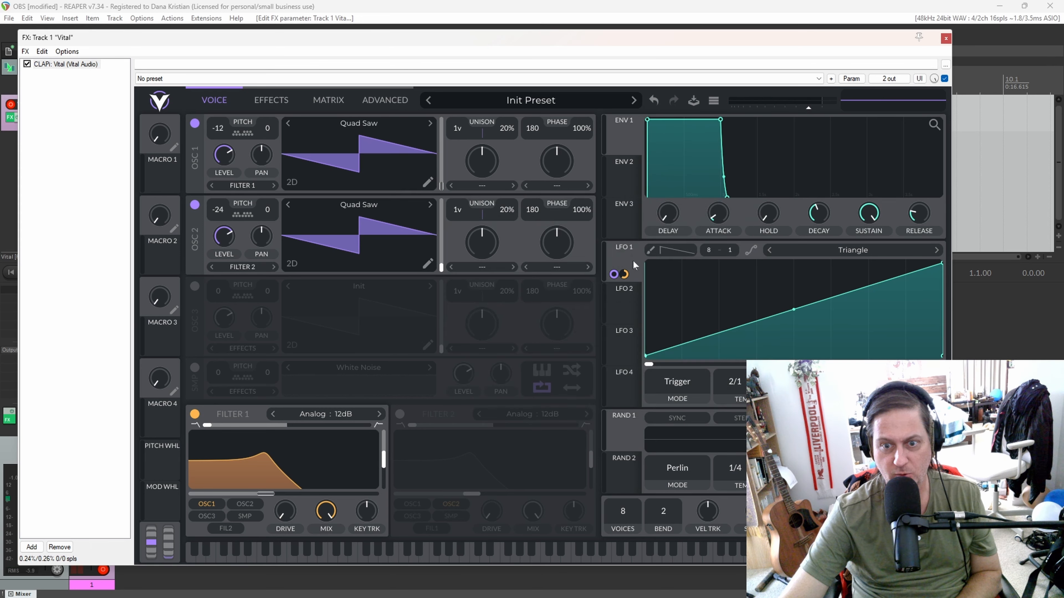
pyautogui.moveTo(633, 258); pyautogui.dragTo(442, 239)
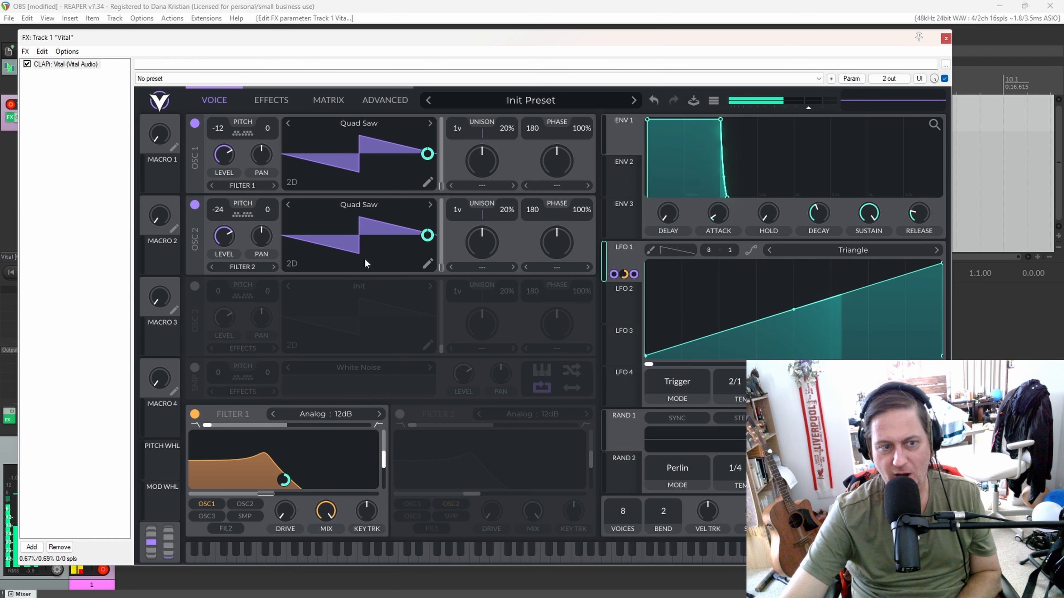
# Step: Enable the Chorus effect with a reduced depth and modulate its mix with LFO 1
pyautogui.click(268, 99)
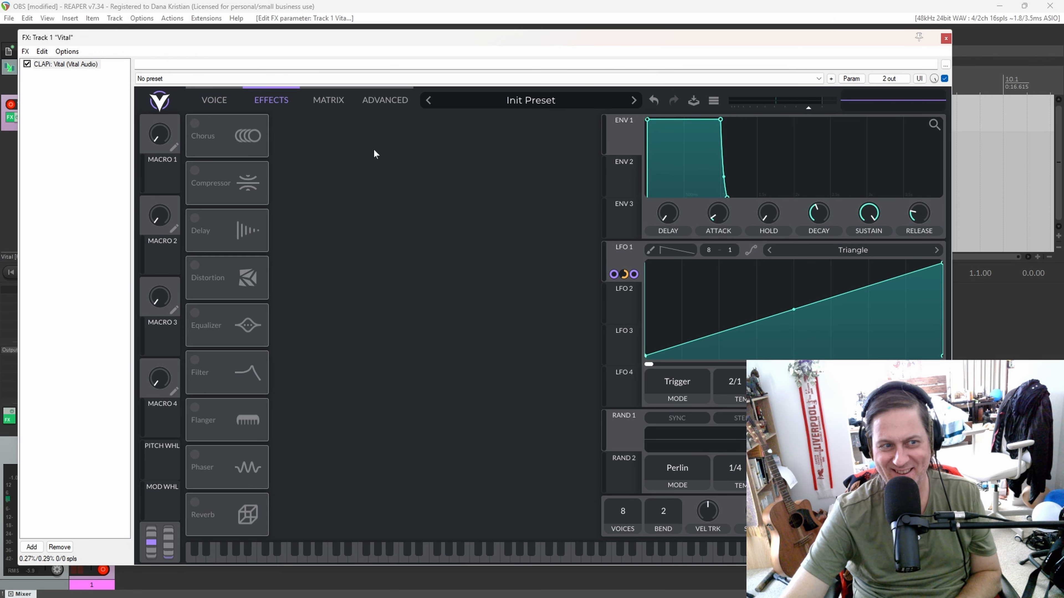
pyautogui.click(196, 125)
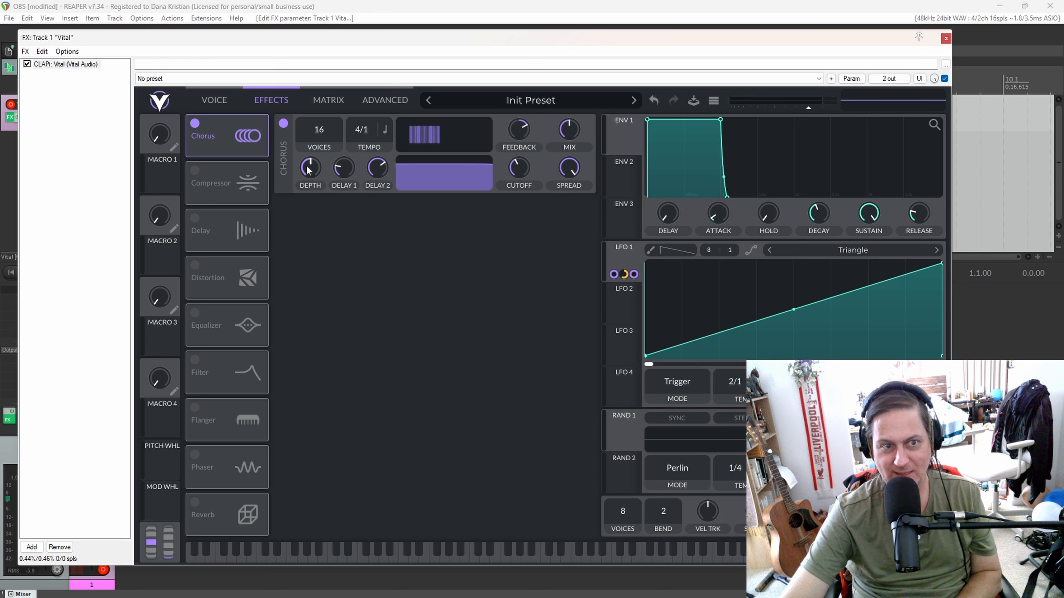
pyautogui.moveTo(308, 178); pyautogui.dragTo(307, 186)
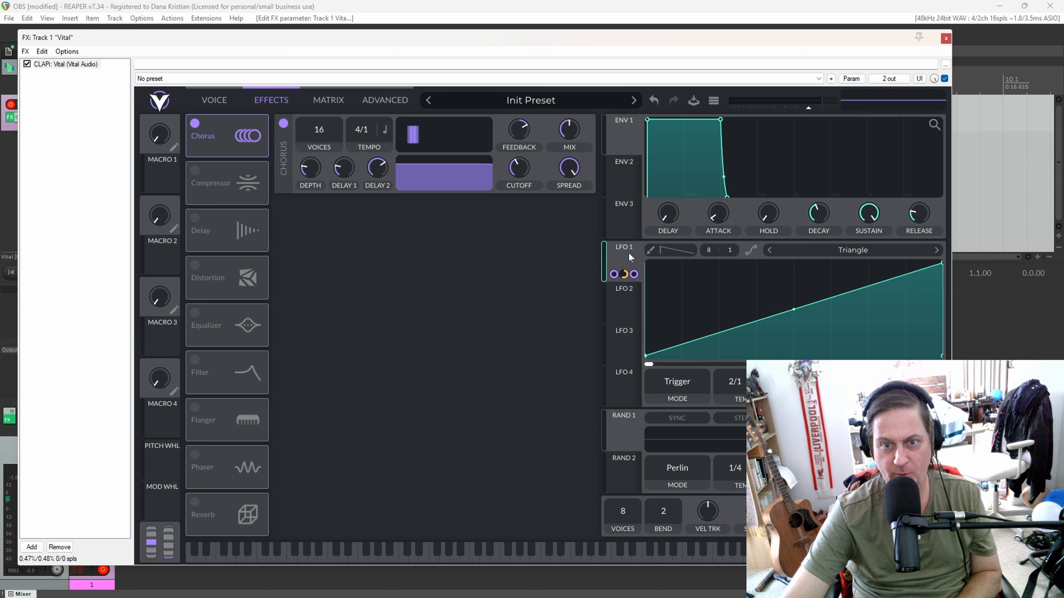
pyautogui.moveTo(629, 252); pyautogui.dragTo(562, 128)
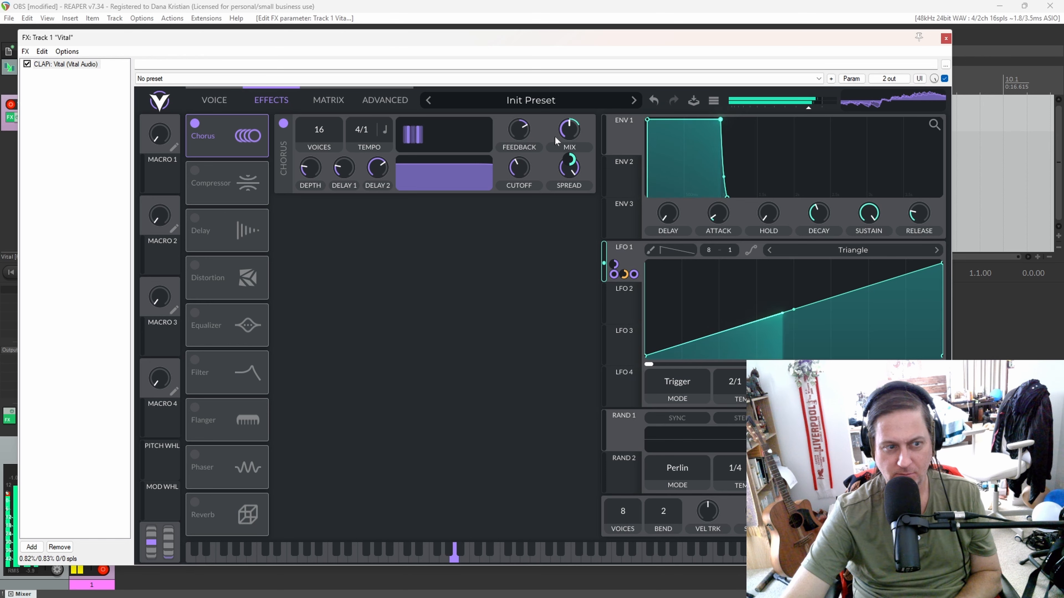
# Step: Enable the Distortion effect with its filter set to Post and modulate its drive and cutoff with LFO 1
pyautogui.click(195, 265)
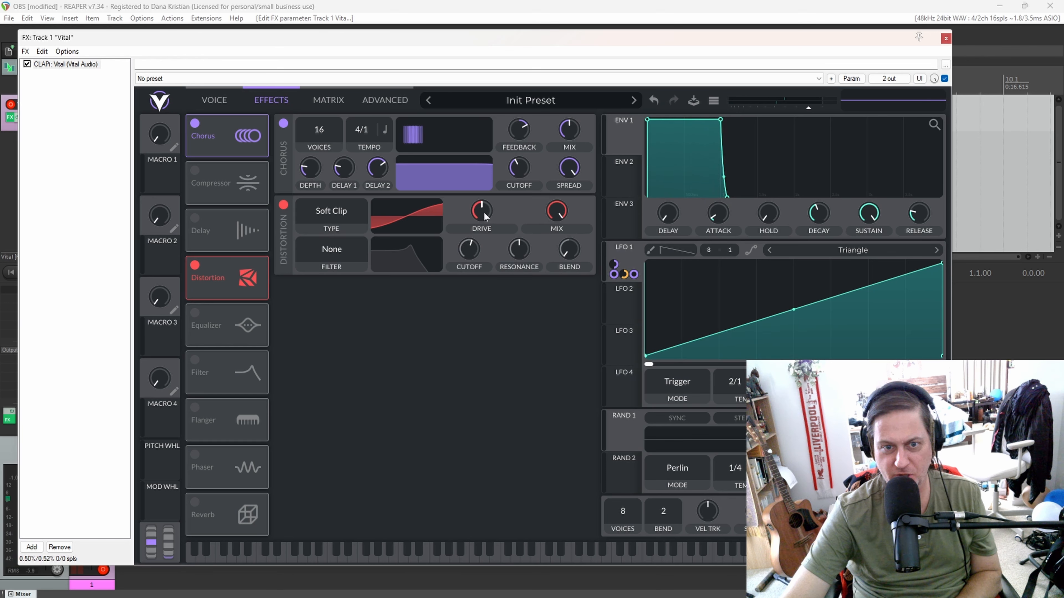
pyautogui.moveTo(482, 219)
pyautogui.click(338, 258)
pyautogui.click(333, 296)
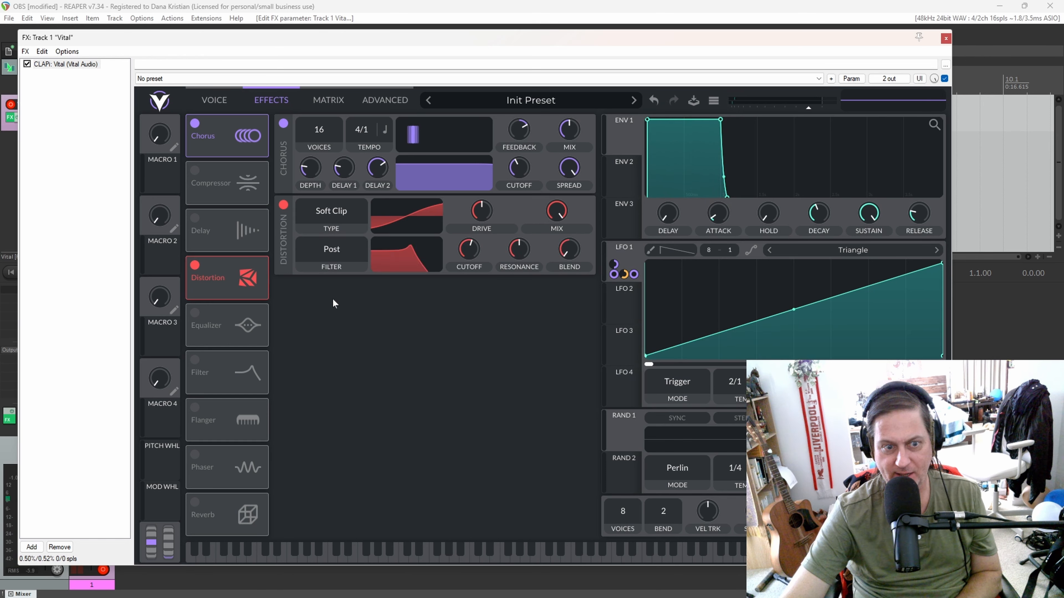
pyautogui.moveTo(628, 259); pyautogui.dragTo(468, 251)
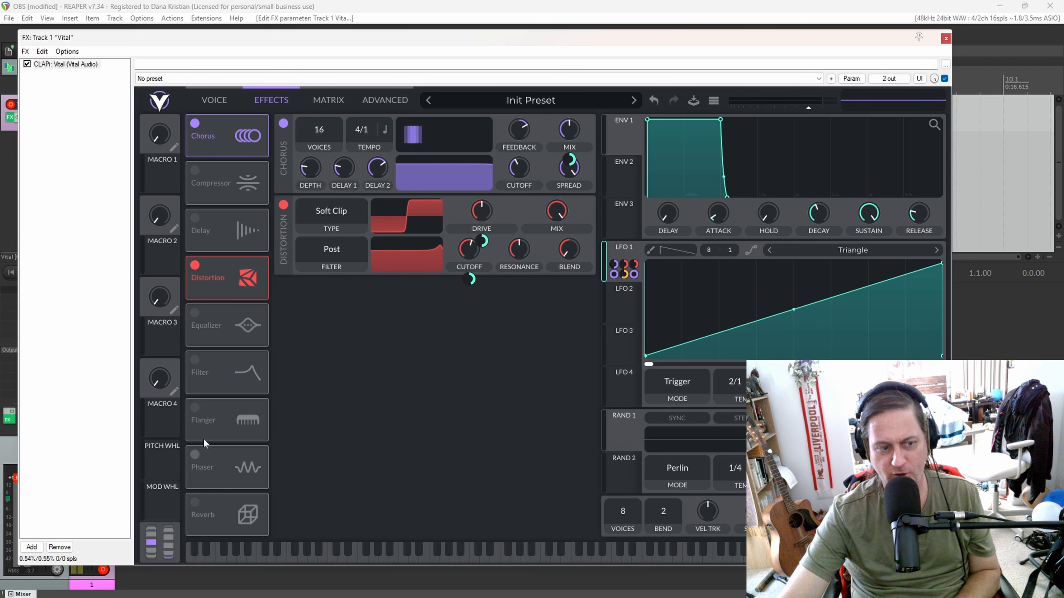
# Step: Try the Filter effect with a raised cutoff modulated by LFO 1 and disable the effect again
pyautogui.click(195, 360)
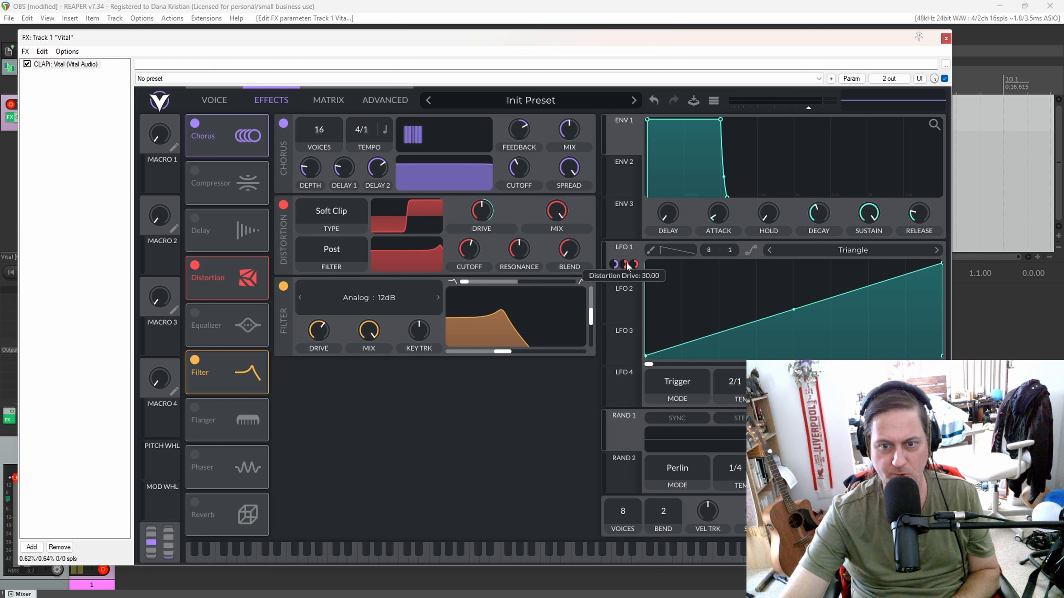
pyautogui.moveTo(624, 268); pyautogui.dragTo(502, 329)
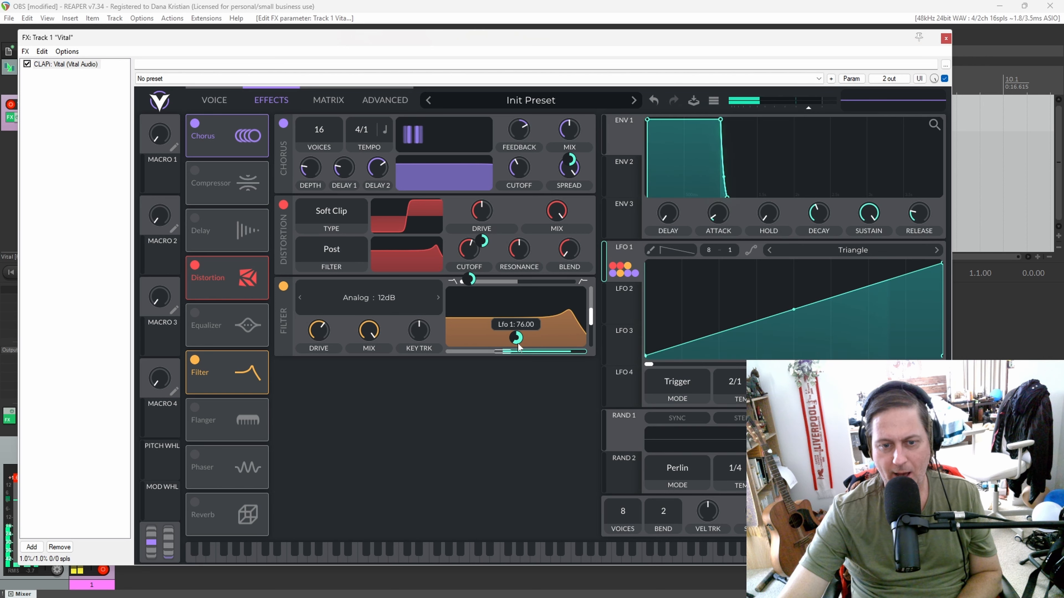
pyautogui.moveTo(516, 338); pyautogui.dragTo(516, 360)
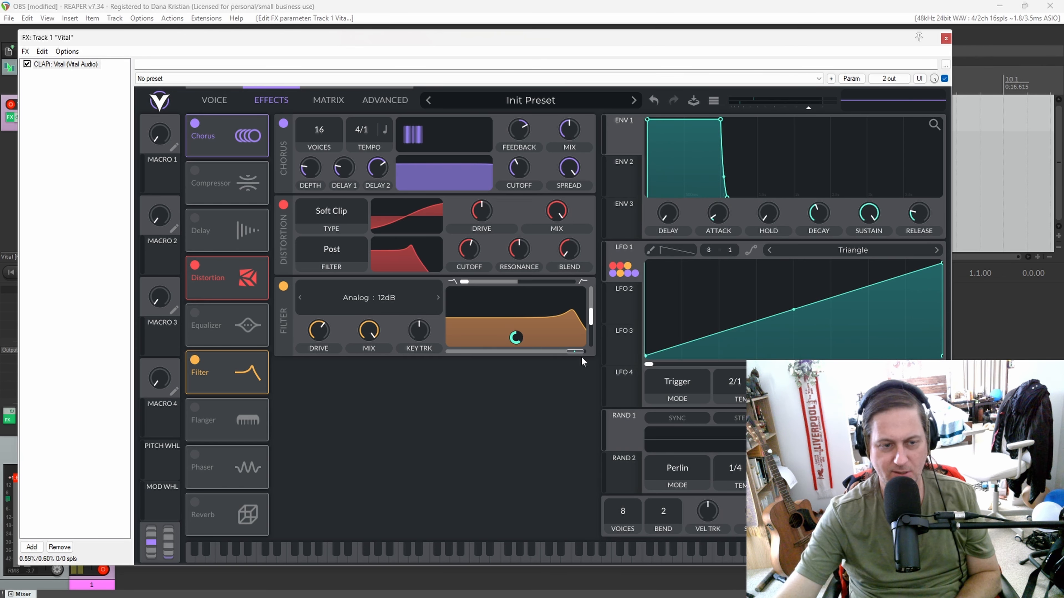
pyautogui.click(194, 360)
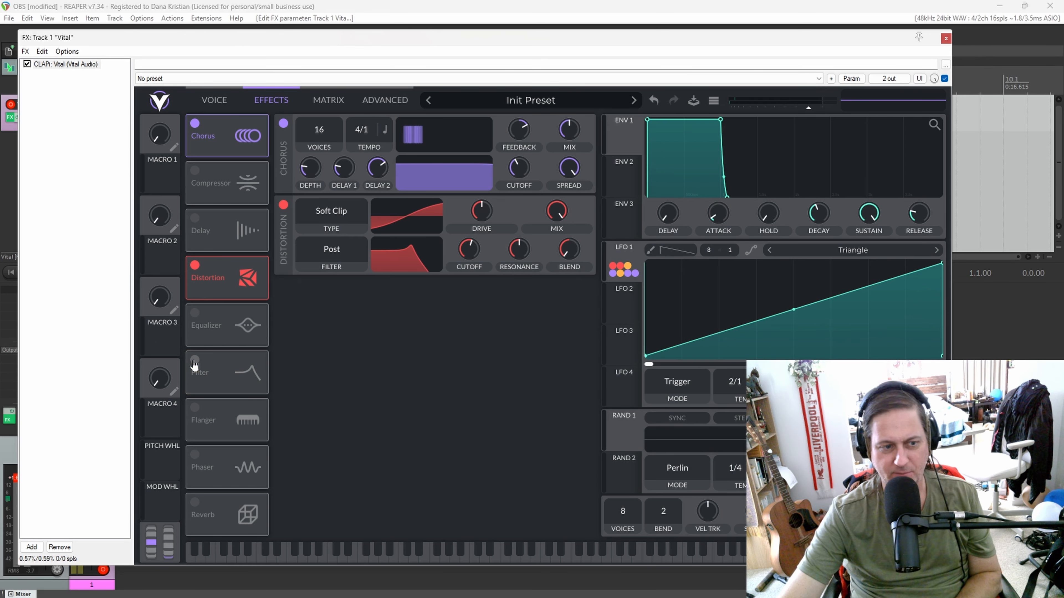
# Step: Return to the oscillator and filter settings of the voice section
pyautogui.click(240, 110)
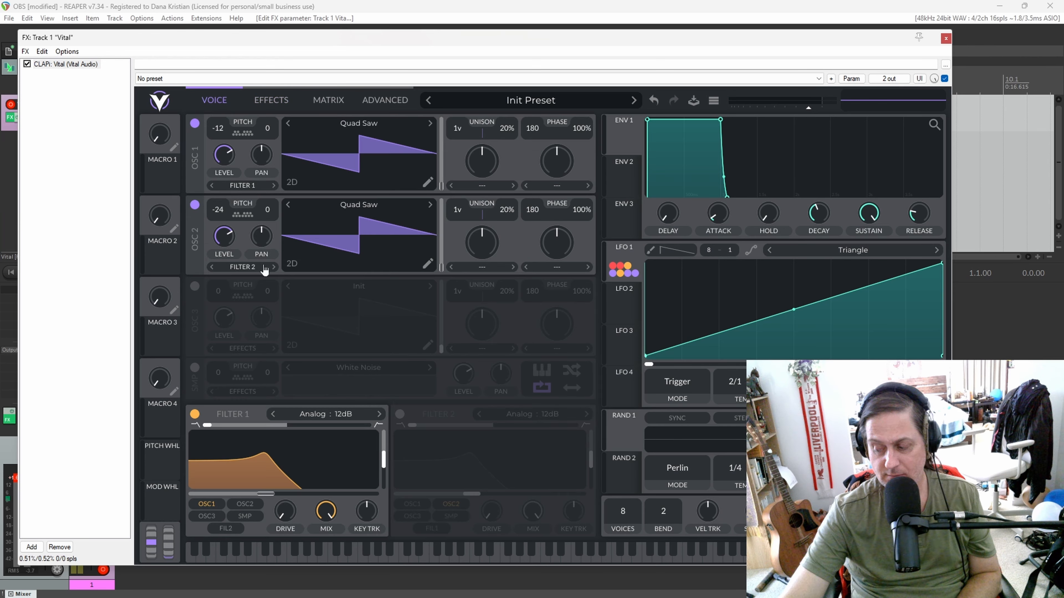